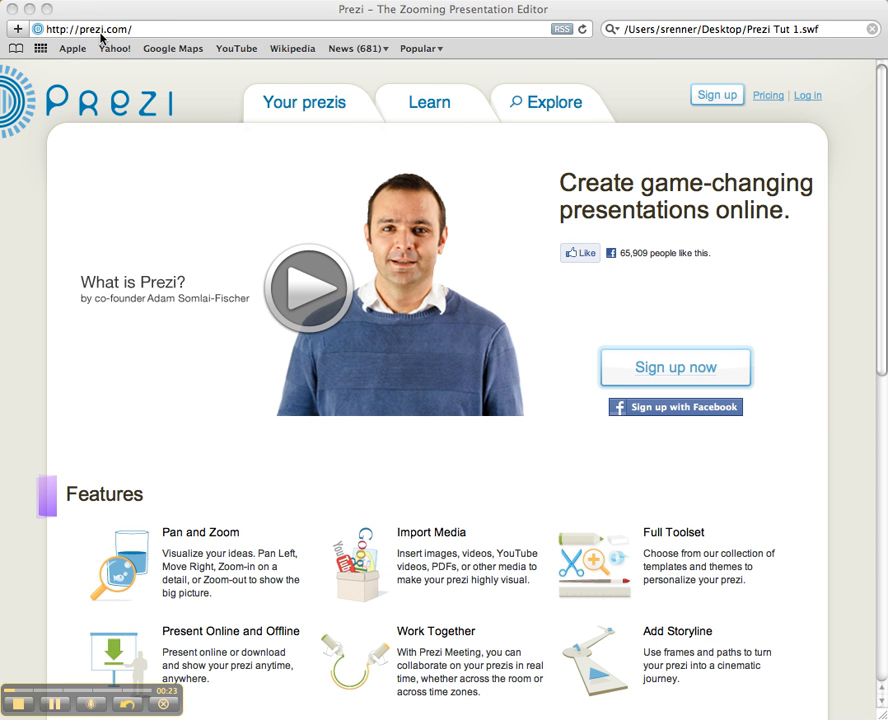
# Step: From Sign up, go to Student/Teacher Licenses and choose the free Edu Enjoy license
pyautogui.click(720, 97)
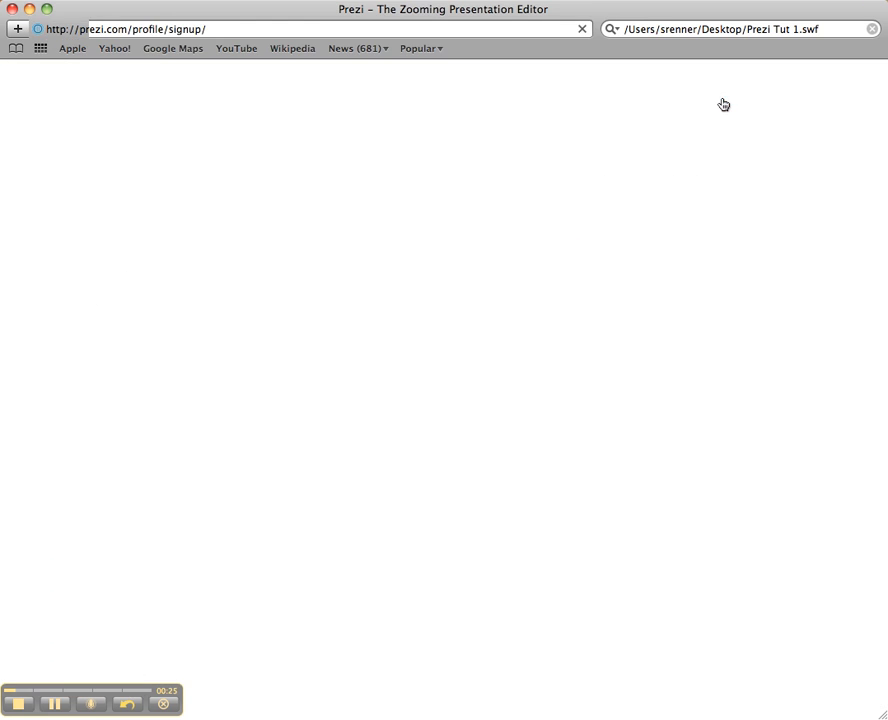
pyautogui.scroll(-3, 377, 337)
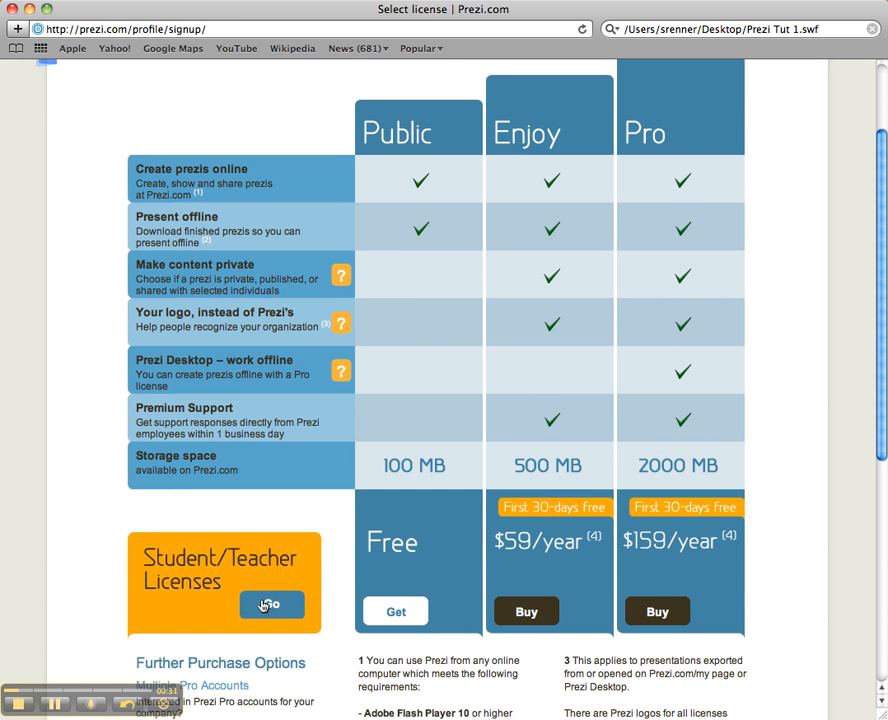
pyautogui.click(268, 604)
pyautogui.scroll(-2, 507, 250)
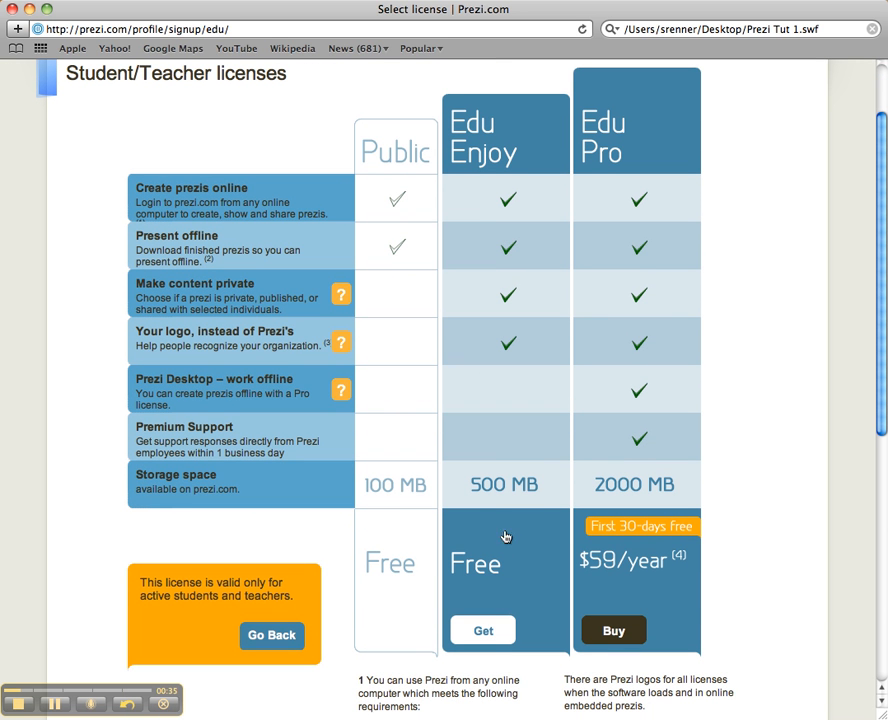
pyautogui.click(485, 633)
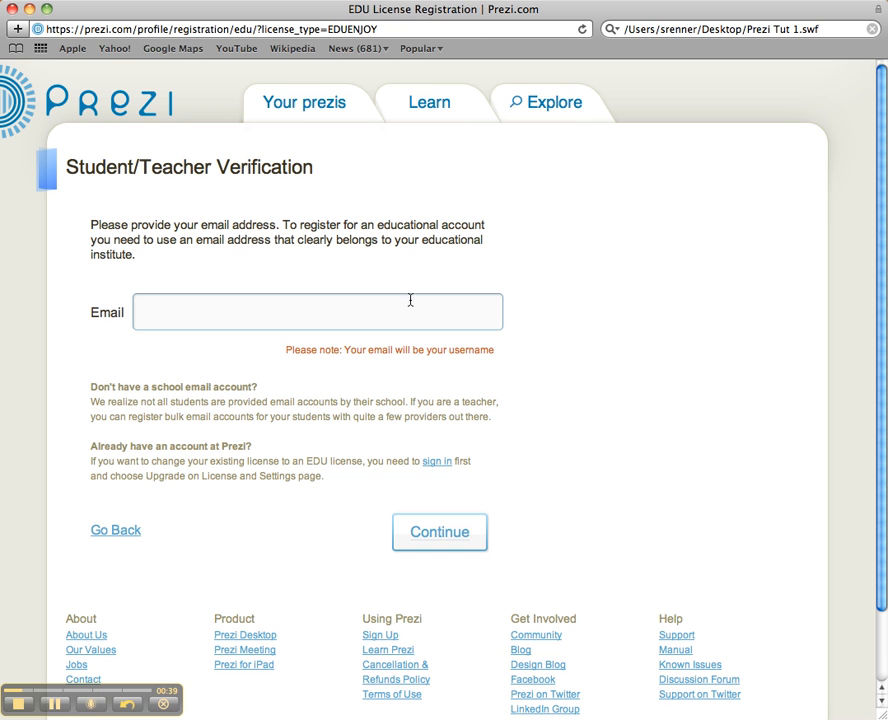
# Step: Leave the educational email field unfinished and go back to the Prezi home page
pyautogui.click(400, 308)
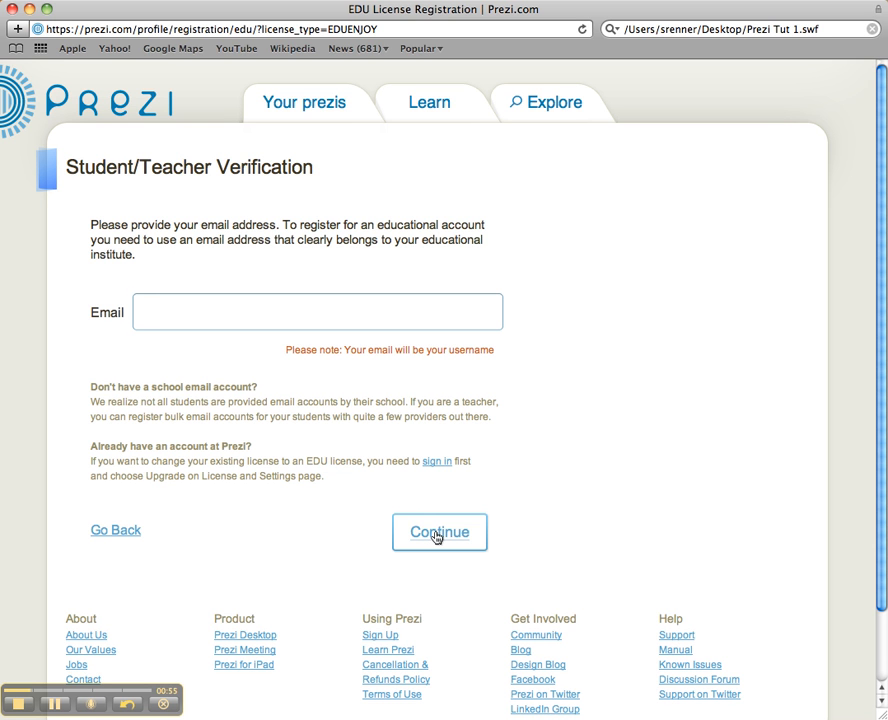
pyautogui.click(128, 114)
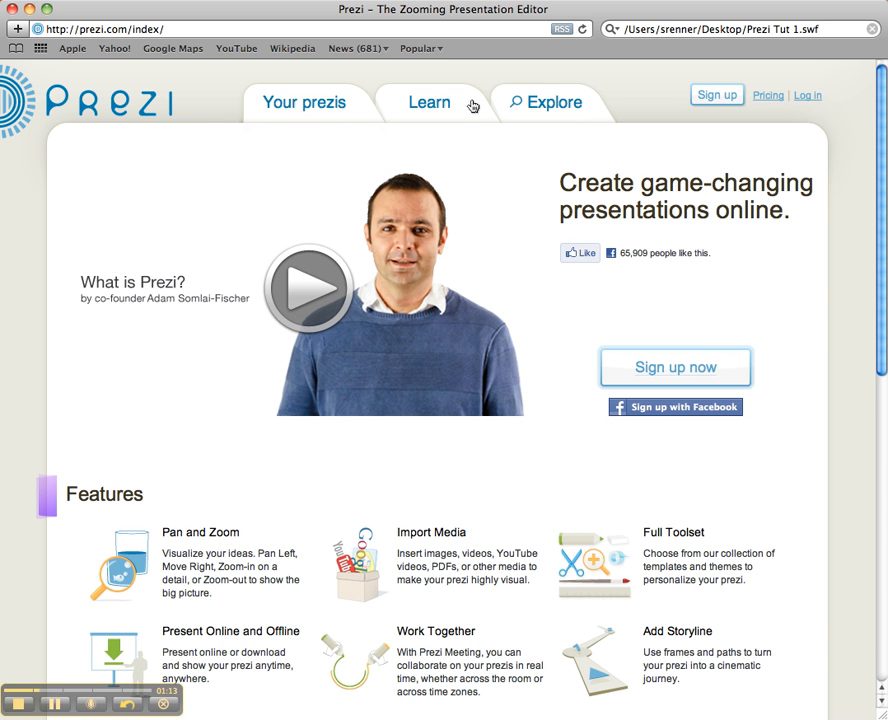
# Step: Log in with the account e-mail and password to reach the Your prezis page
pyautogui.click(806, 98)
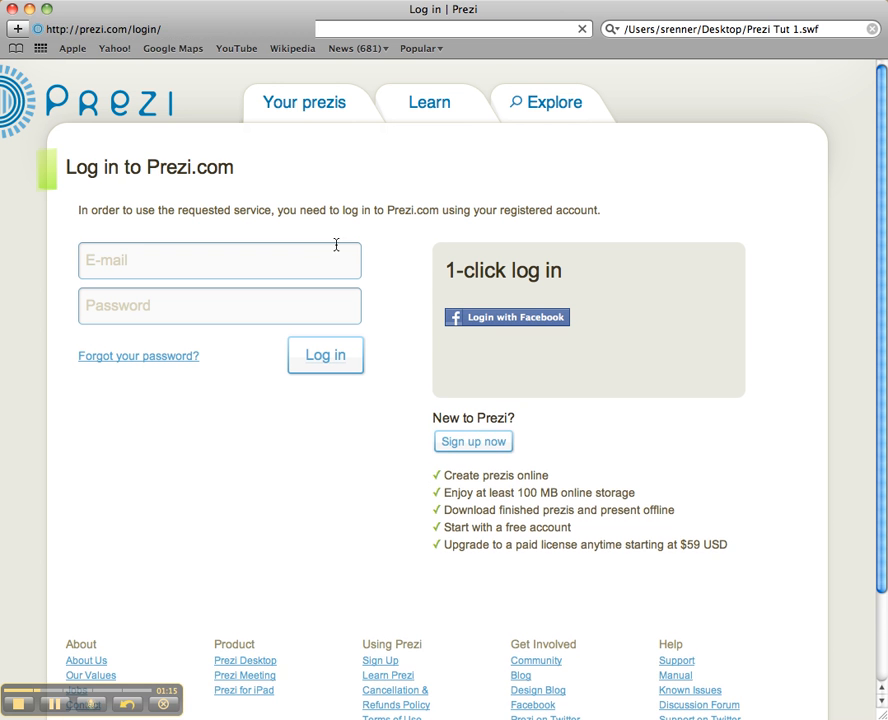
pyautogui.click(335, 256)
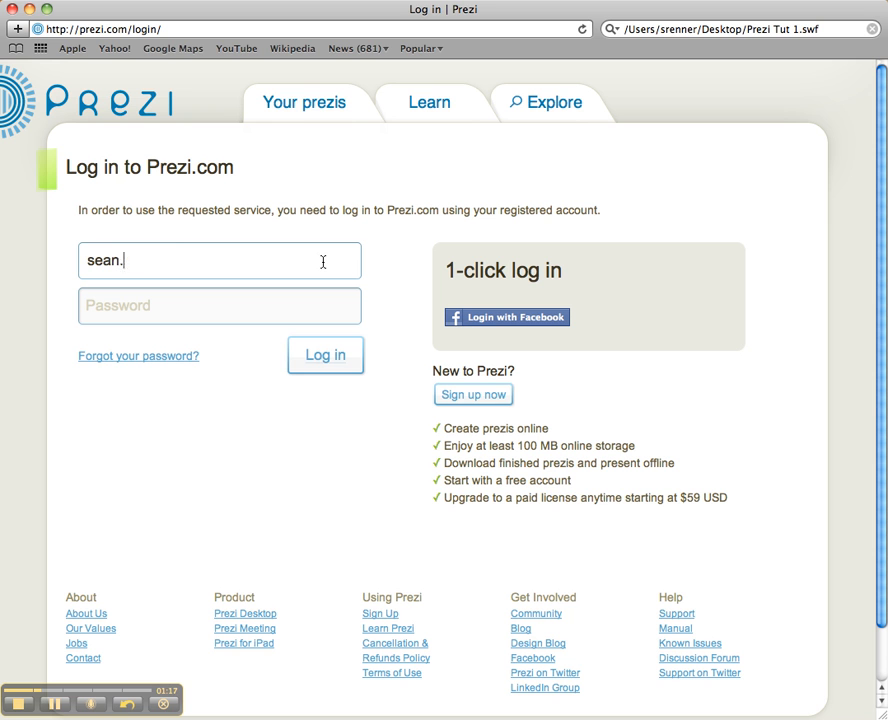
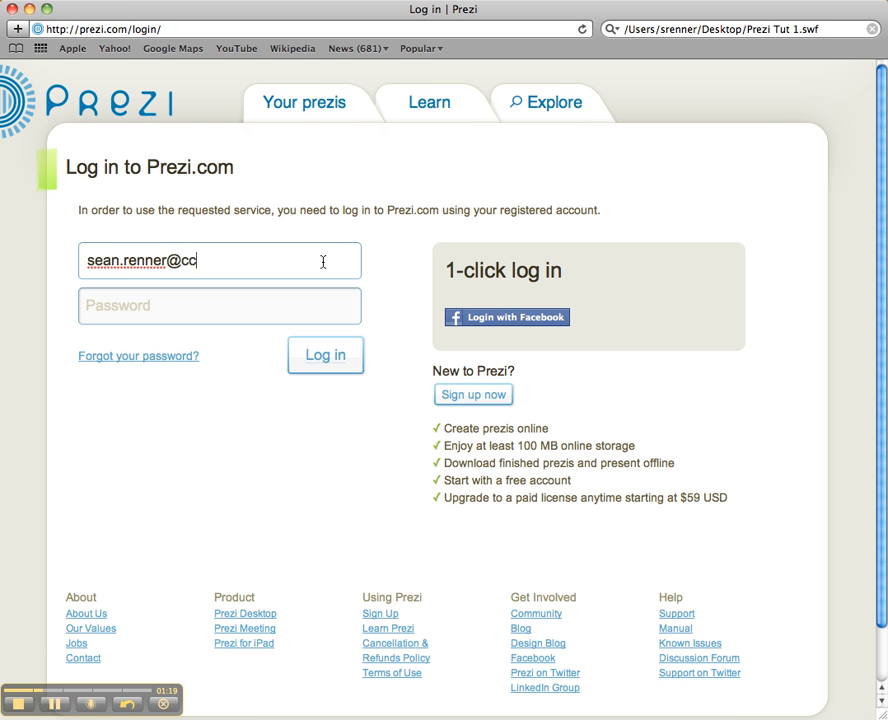
pyautogui.press('Tab')
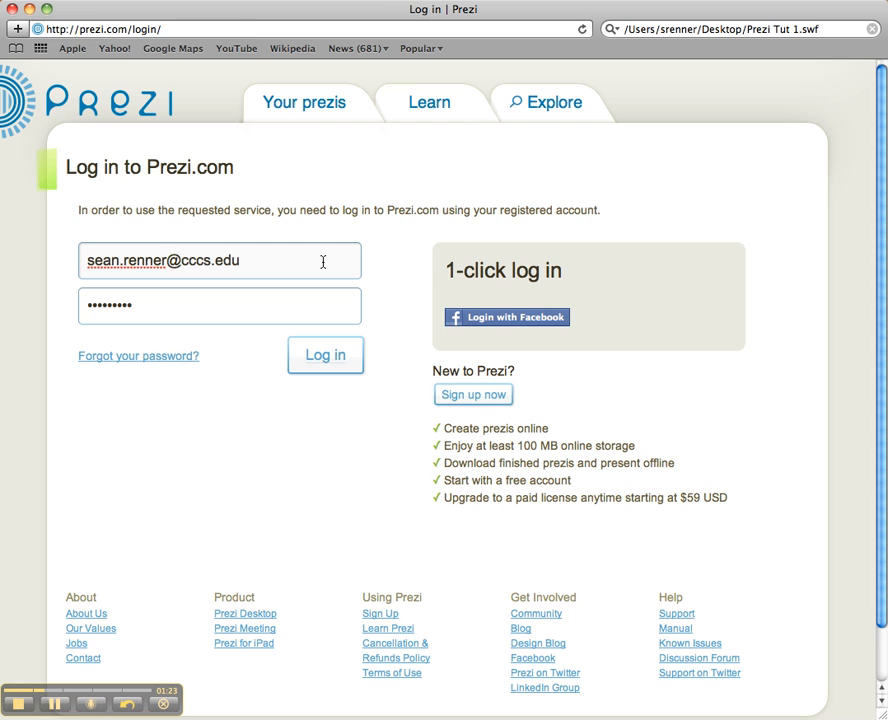
pyautogui.press('Return')
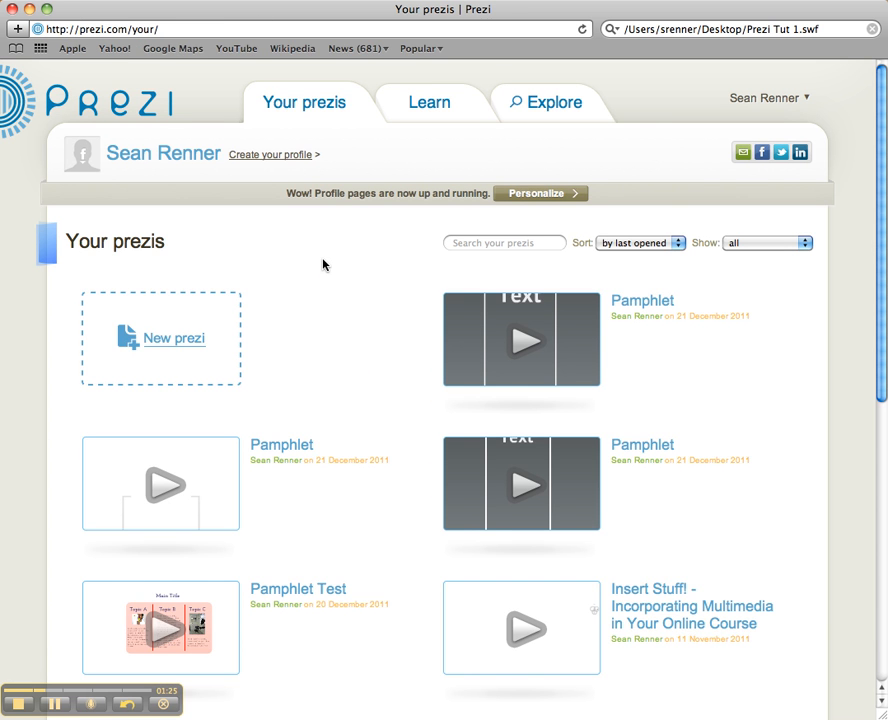
pyautogui.scroll(-10, 360, 300)
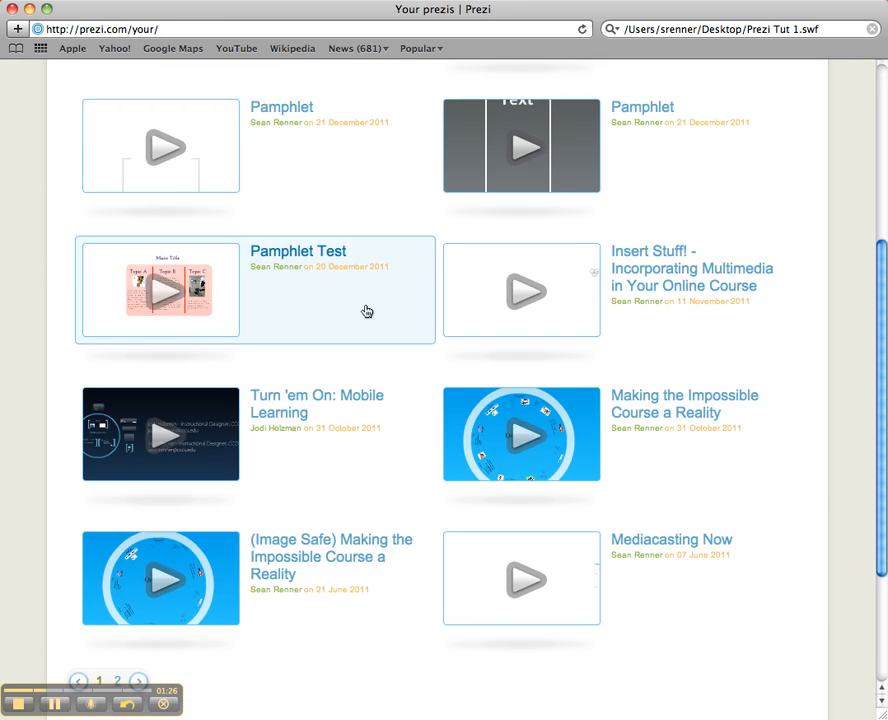
pyautogui.scroll(10, 366, 311)
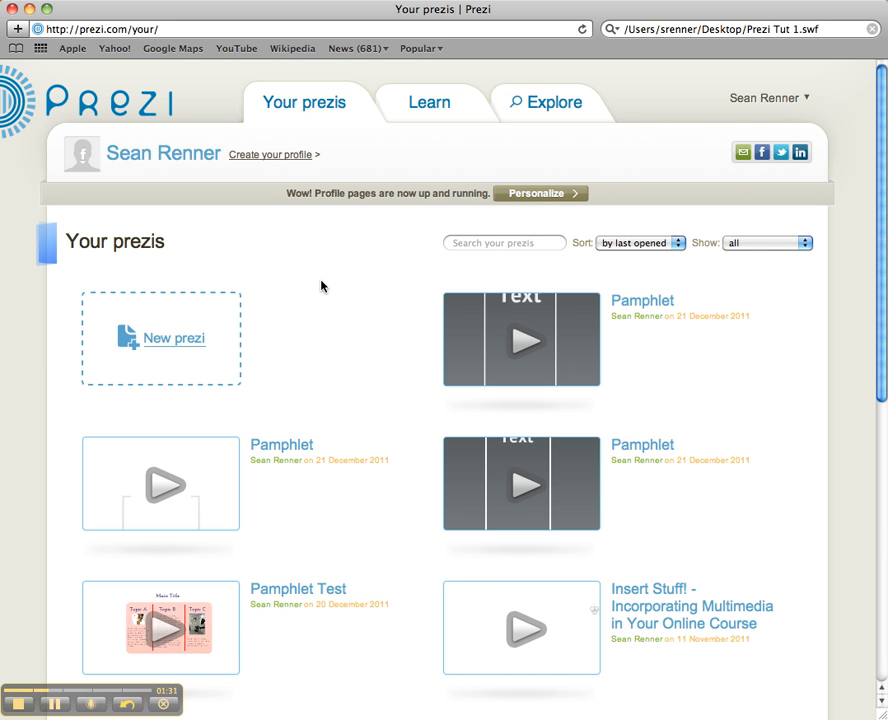
# Step: Create a new prezi titled 'Pamphlet'
pyautogui.click(172, 342)
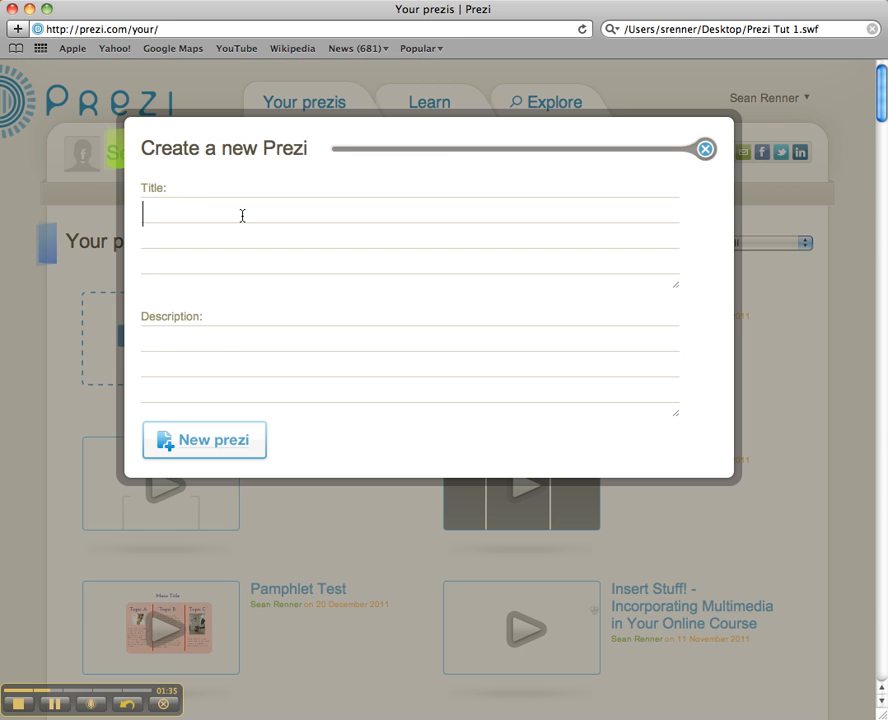
pyautogui.write('Pamphlet')
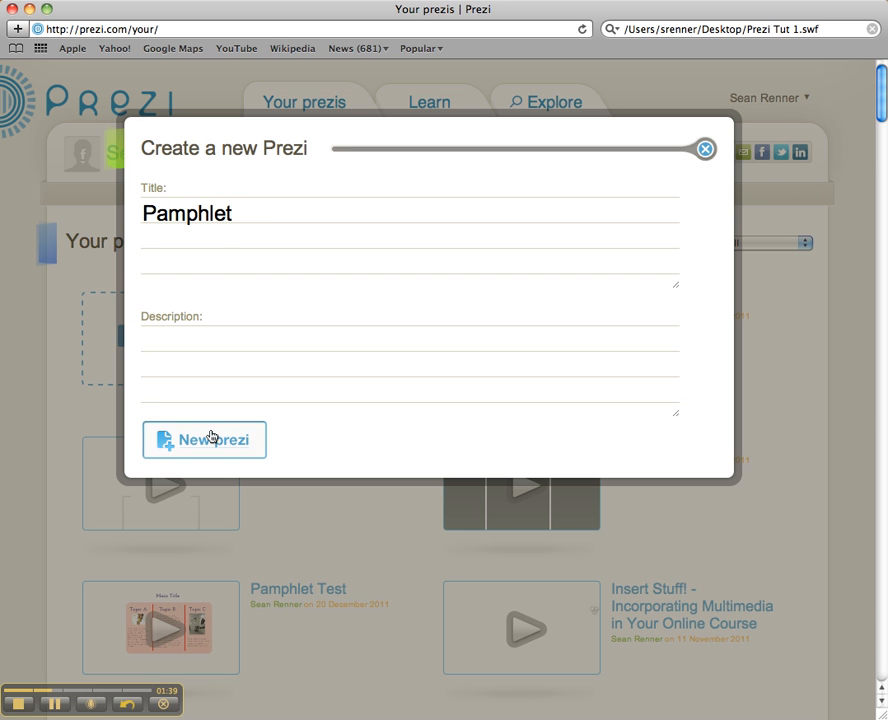
pyautogui.click(214, 462)
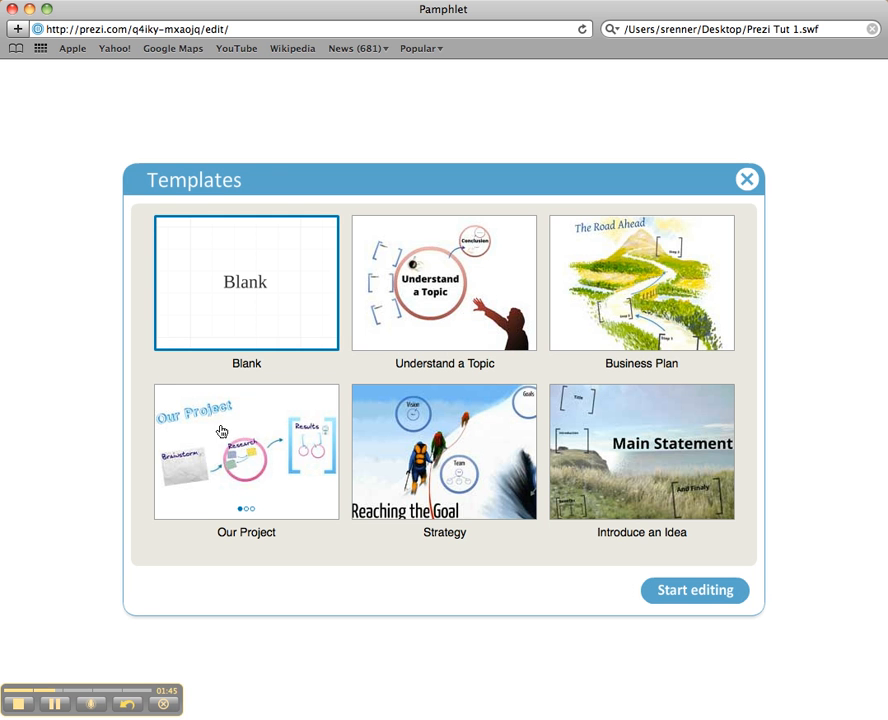
# Step: Start from the Blank template, then zoom and pan around the canvas and its placeholder frame
pyautogui.doubleClick(264, 309)
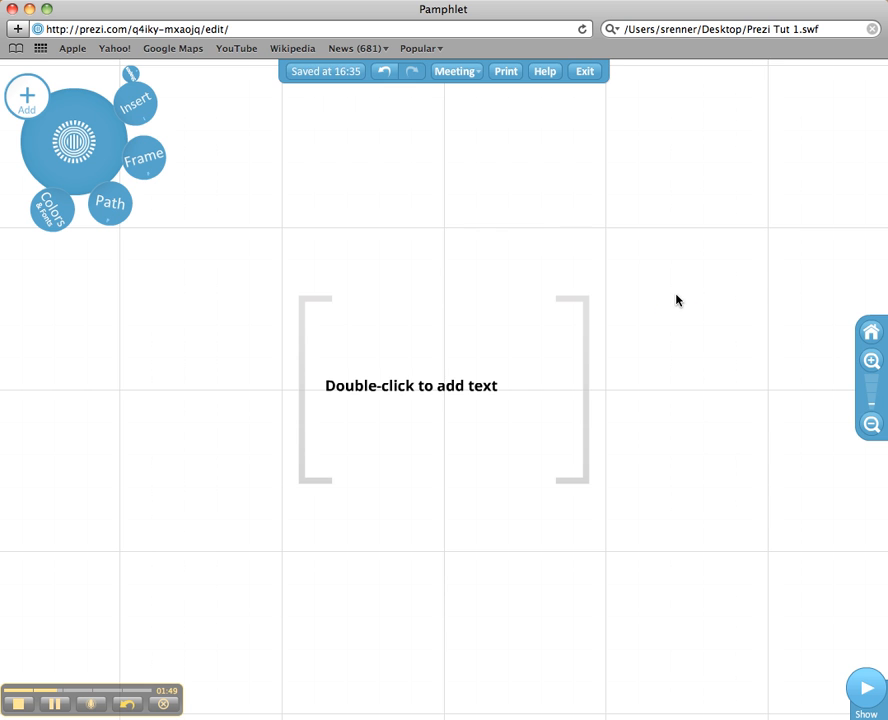
pyautogui.scroll(-3, 676, 299)
pyautogui.scroll(5, 593, 349)
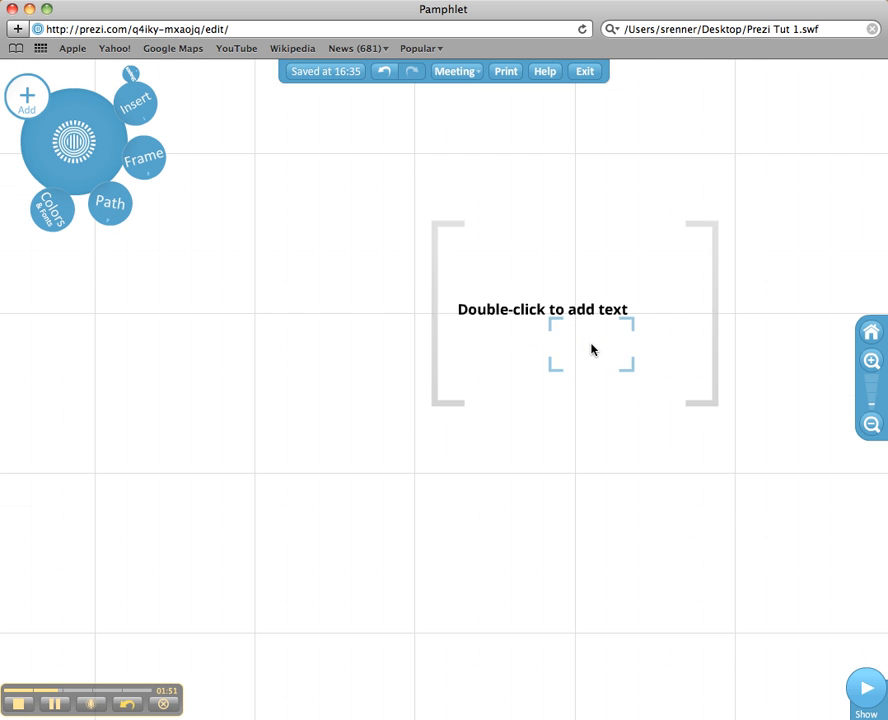
pyautogui.scroll(5, 593, 349)
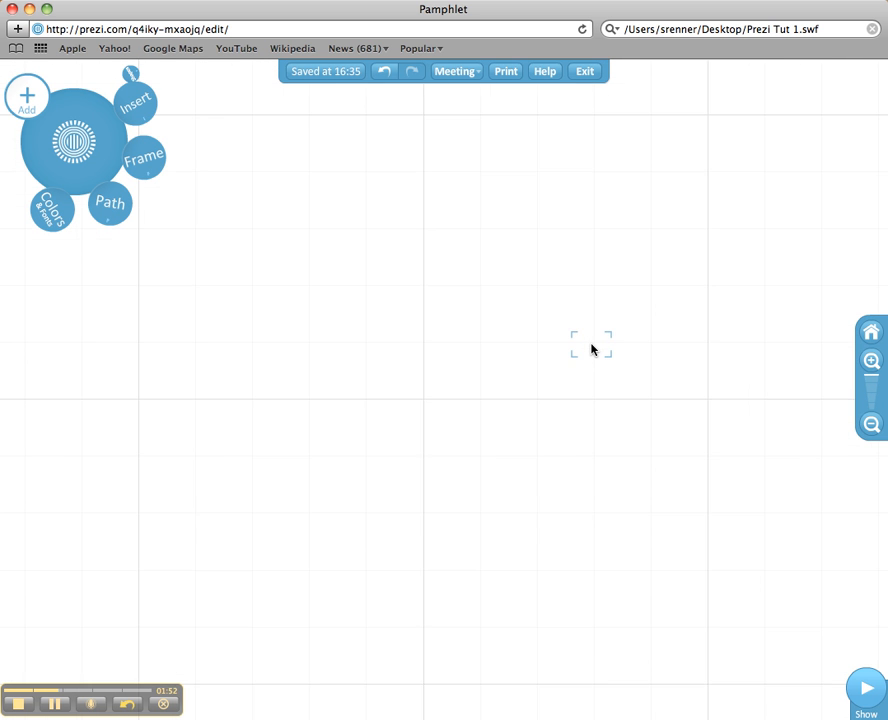
pyautogui.scroll(-5, 591, 345)
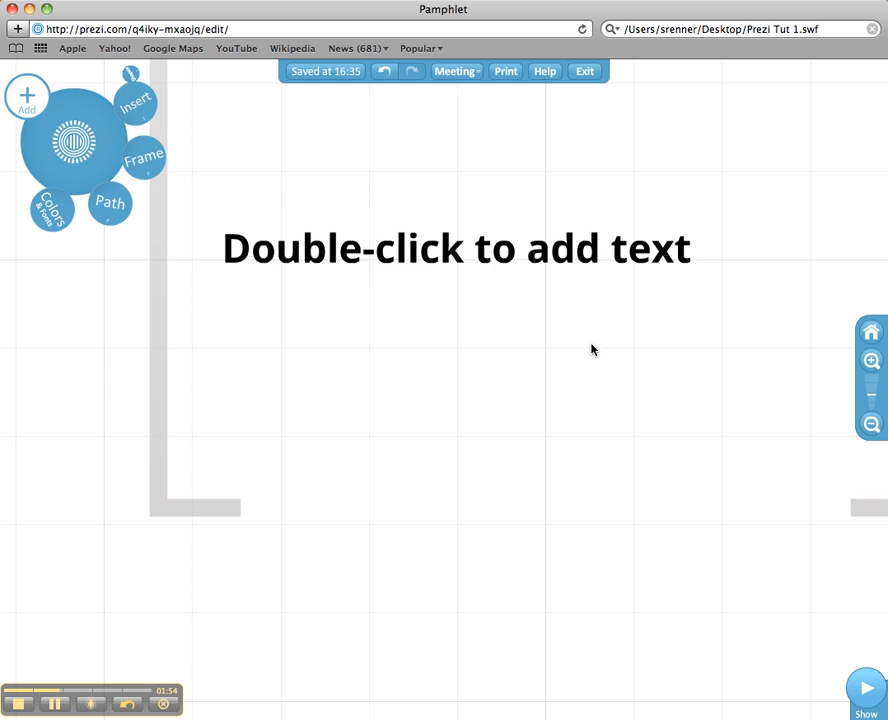
pyautogui.moveTo(568, 345); pyautogui.dragTo(570, 580)
pyautogui.moveTo(464, 145); pyautogui.dragTo(453, 193)
pyautogui.scroll(-3, 482, 254)
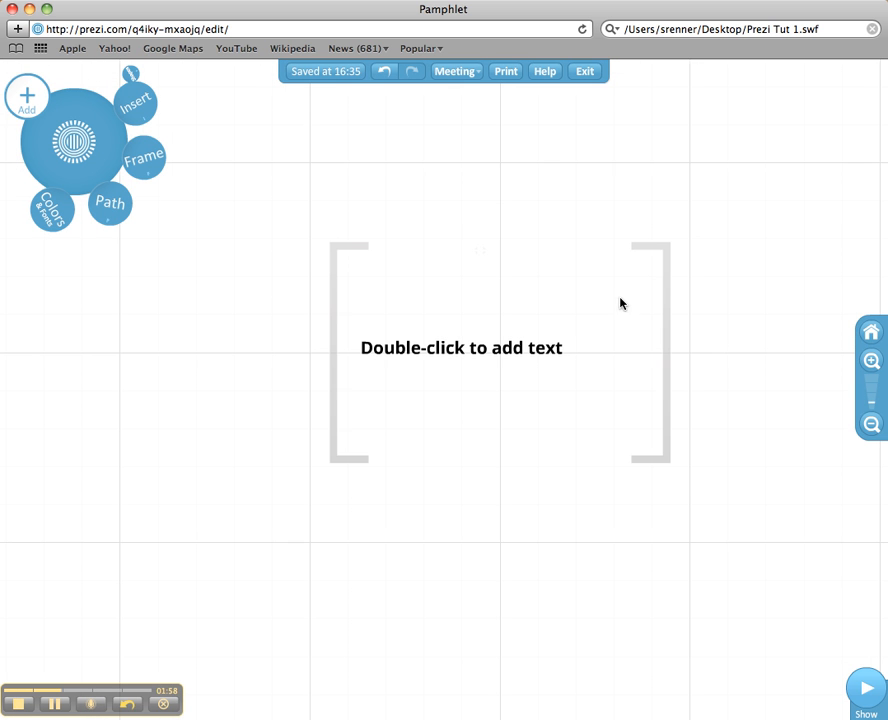
pyautogui.scroll(-2, 641, 249)
pyautogui.scroll(4, 696, 254)
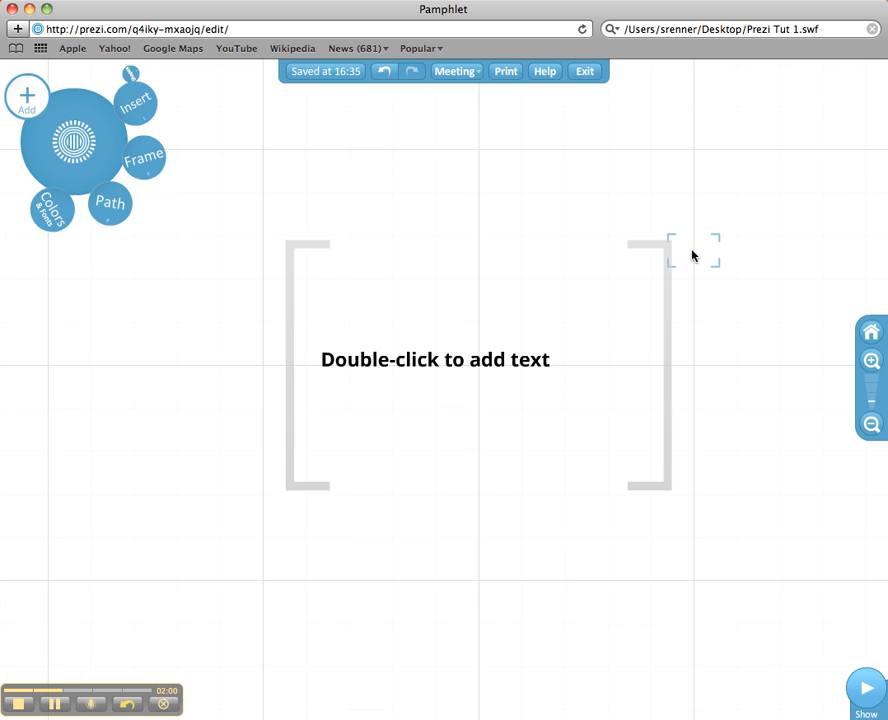
pyautogui.scroll(-3, 654, 250)
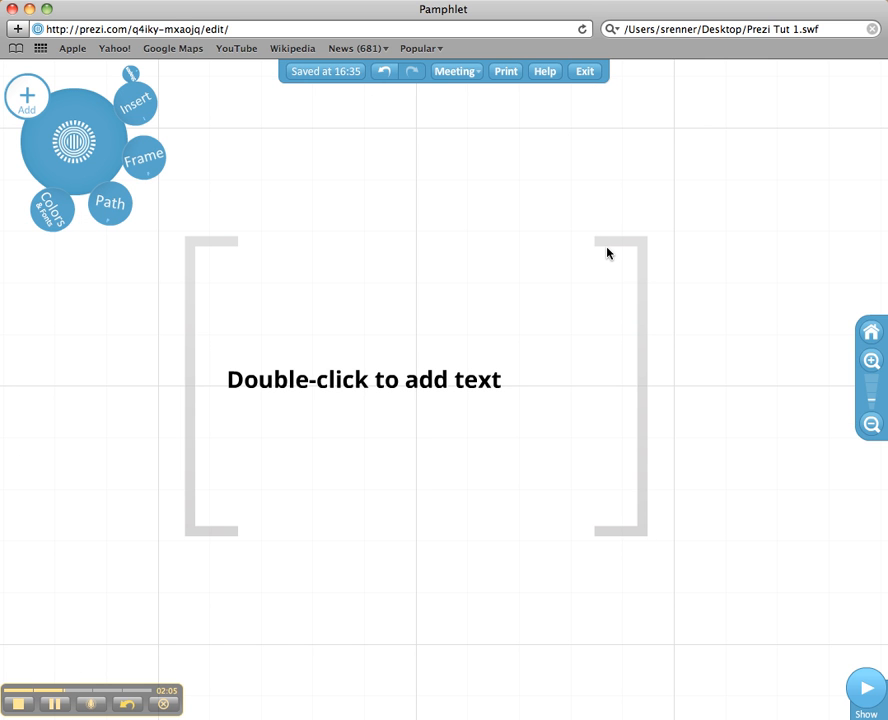
# Step: Move the placeholder text and try scaling it up and down with the zebra tool
pyautogui.click(424, 381)
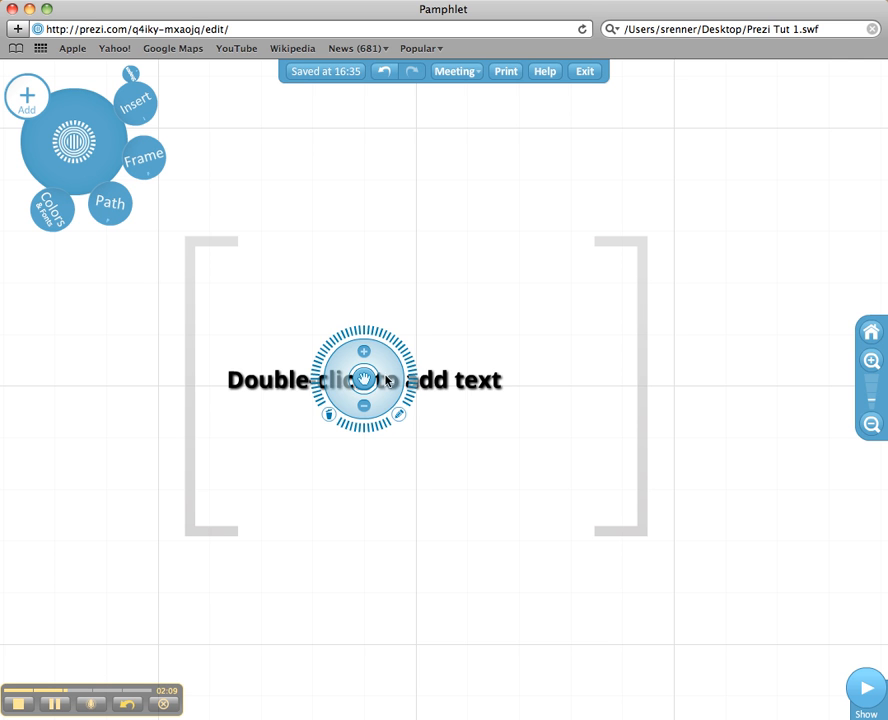
pyautogui.moveTo(363, 376); pyautogui.dragTo(452, 358)
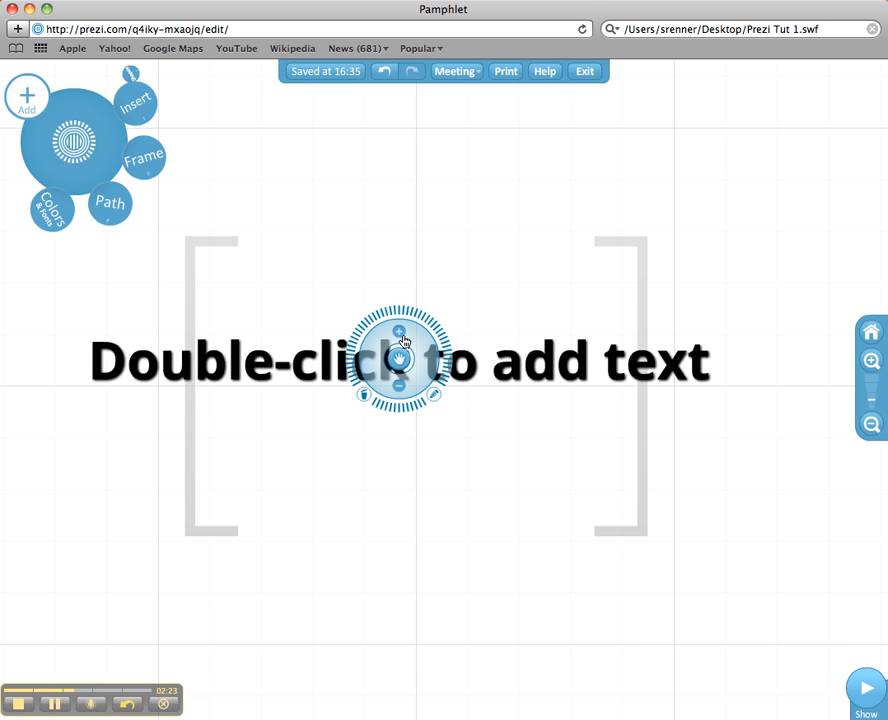
pyautogui.click(401, 389)
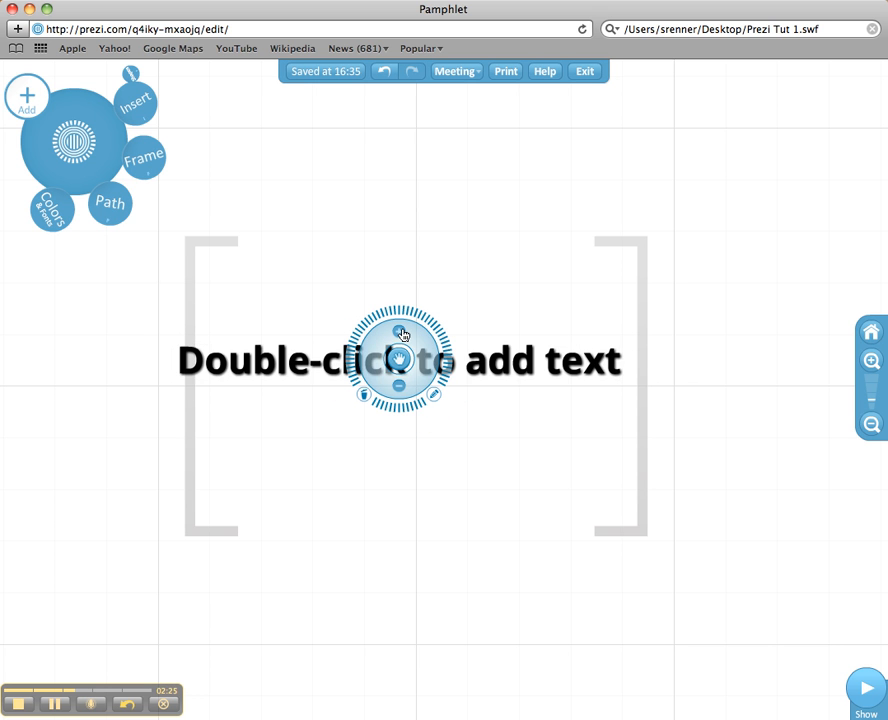
pyautogui.click(401, 333)
pyautogui.click(401, 333)
pyautogui.click(399, 389)
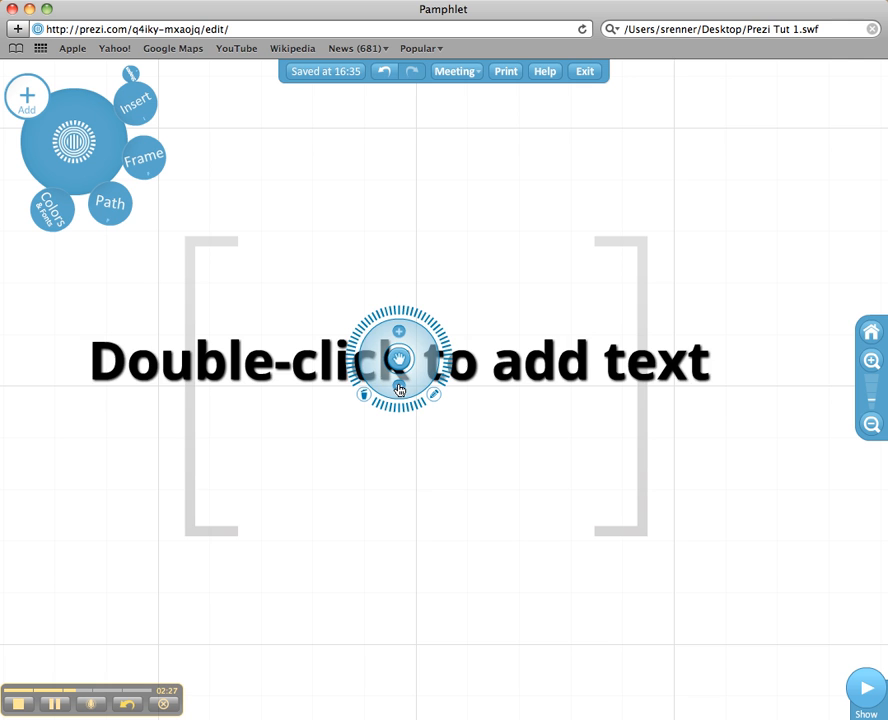
pyautogui.click(399, 389)
pyautogui.moveTo(432, 324)
pyautogui.mouseDown()
pyautogui.moveTo(446, 377)
pyautogui.moveTo(341, 432)
pyautogui.moveTo(494, 283)
pyautogui.moveTo(488, 265)
pyautogui.mouseUp()
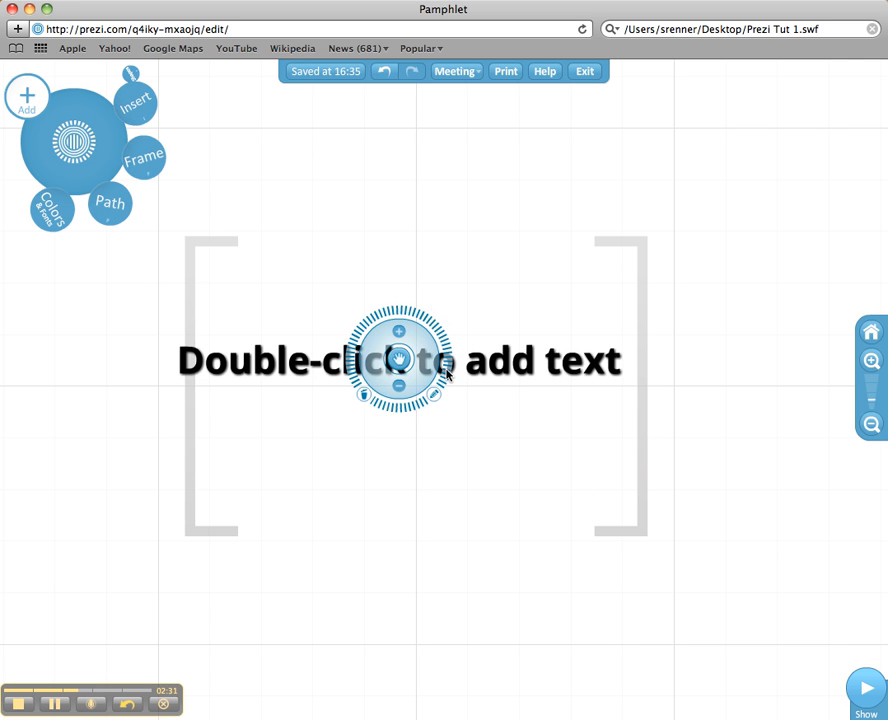
# Step: Delete the 'Double-click to add text' placeholder with the zebra's trash icon
pyautogui.click(435, 399)
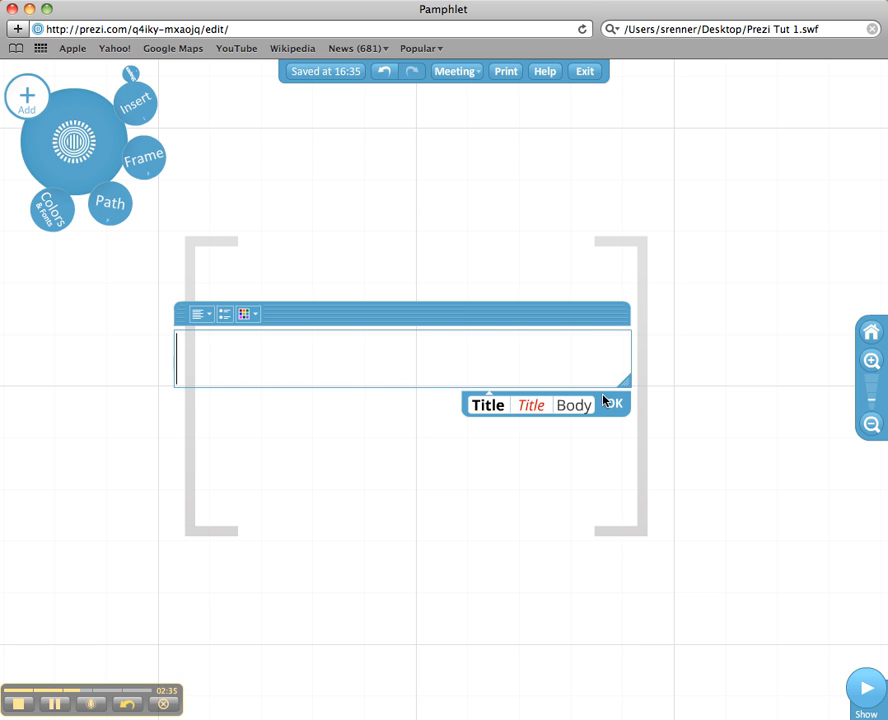
pyautogui.click(612, 403)
pyautogui.click(402, 362)
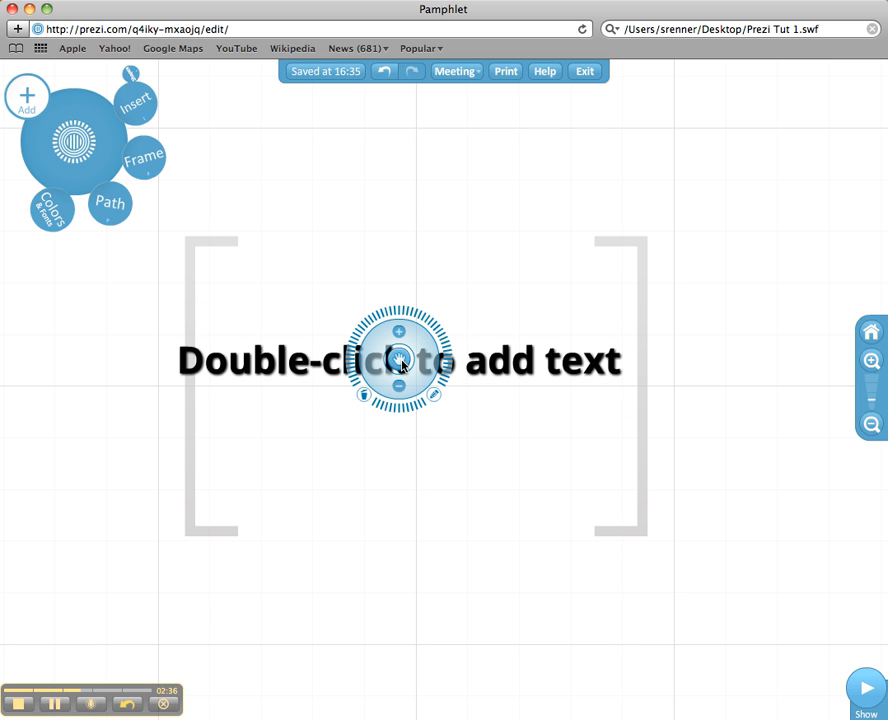
pyautogui.click(364, 396)
# Step: Delete the empty bracket frame so nothing remains on the canvas
pyautogui.click(643, 323)
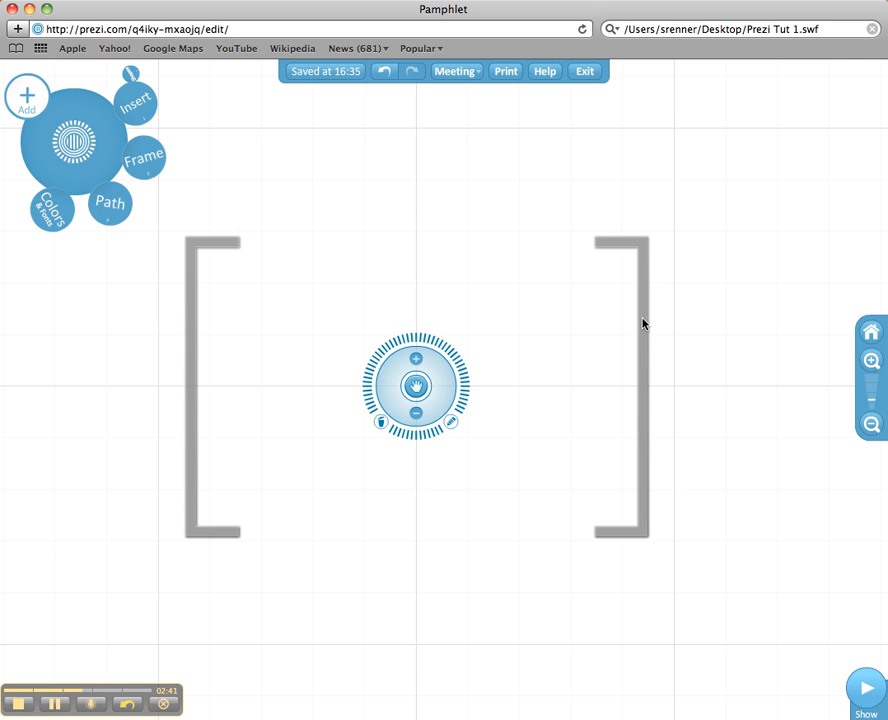
pyautogui.click(382, 423)
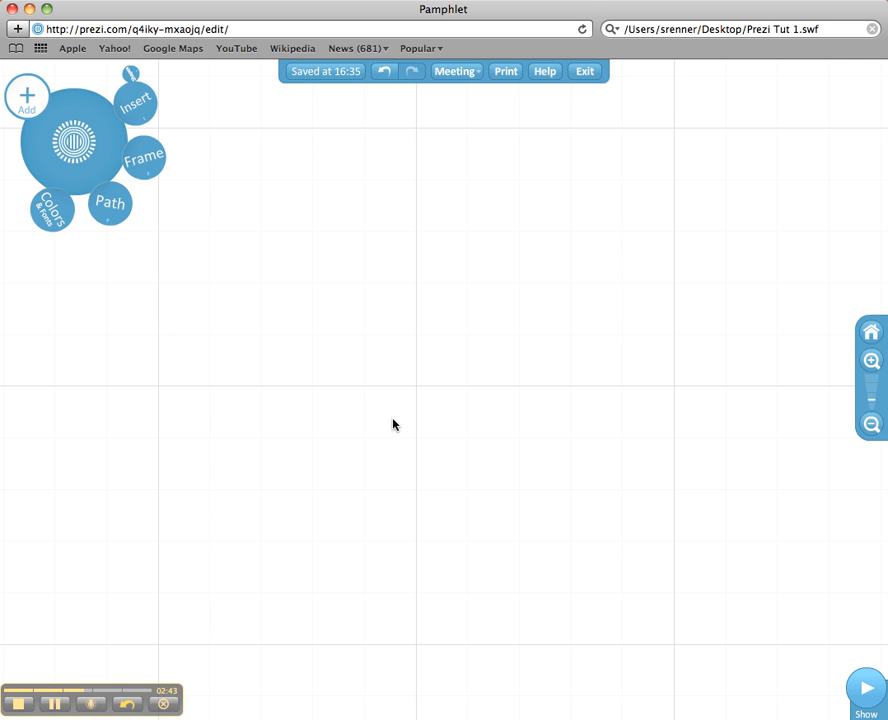
pyautogui.scroll(5, 404, 412)
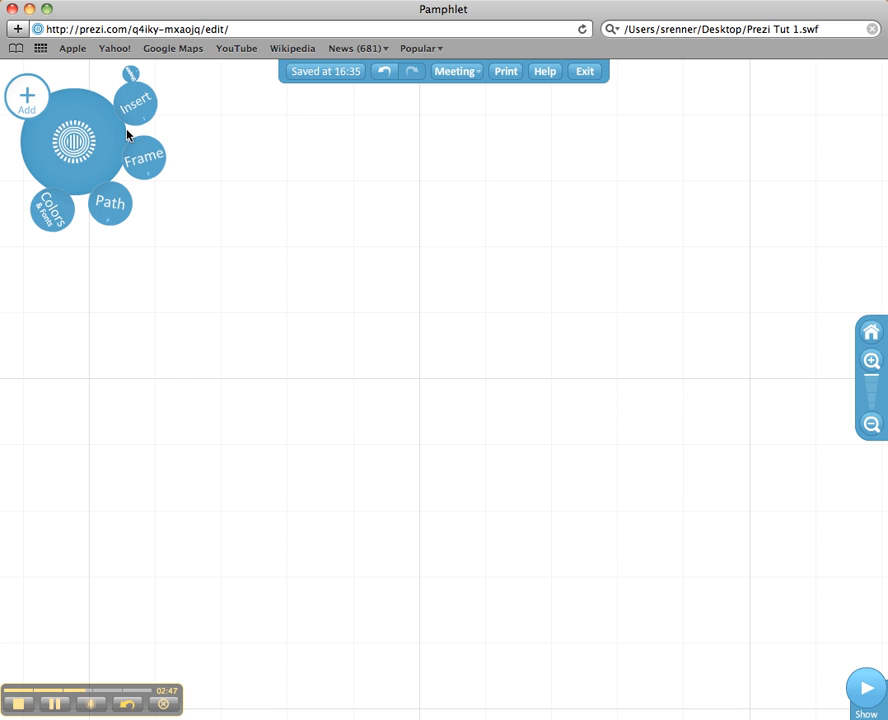
# Step: Apply the Midnight theme from Colors & Fonts, turning the background black
pyautogui.click(52, 212)
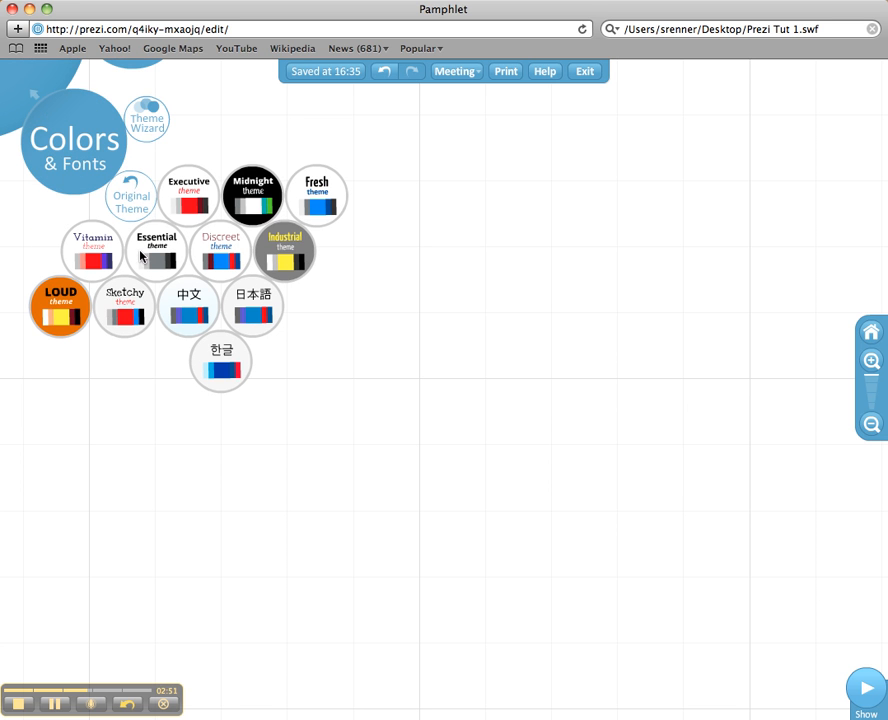
pyautogui.click(265, 201)
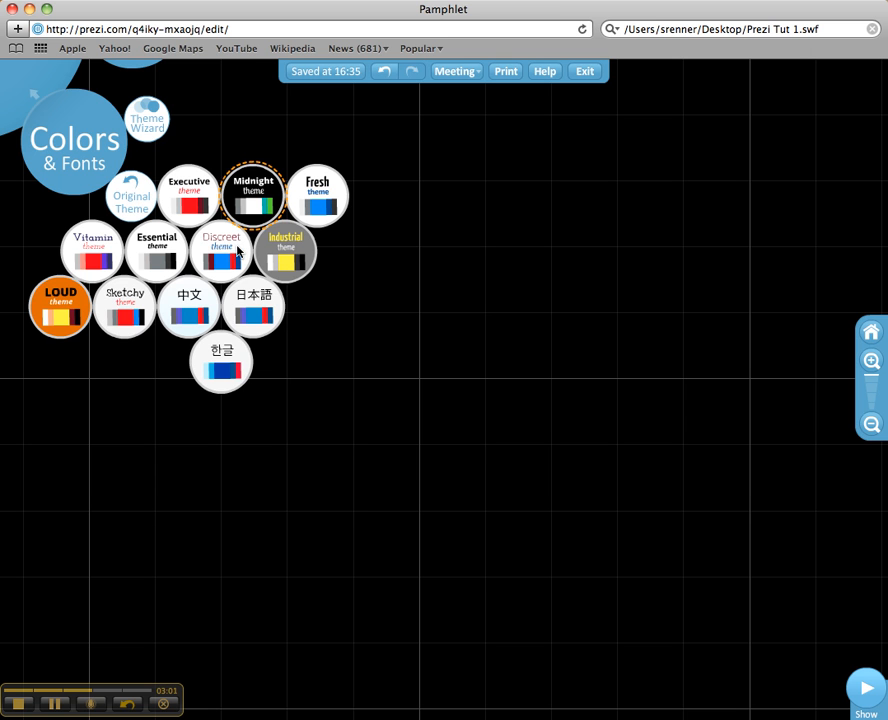
pyautogui.click(34, 92)
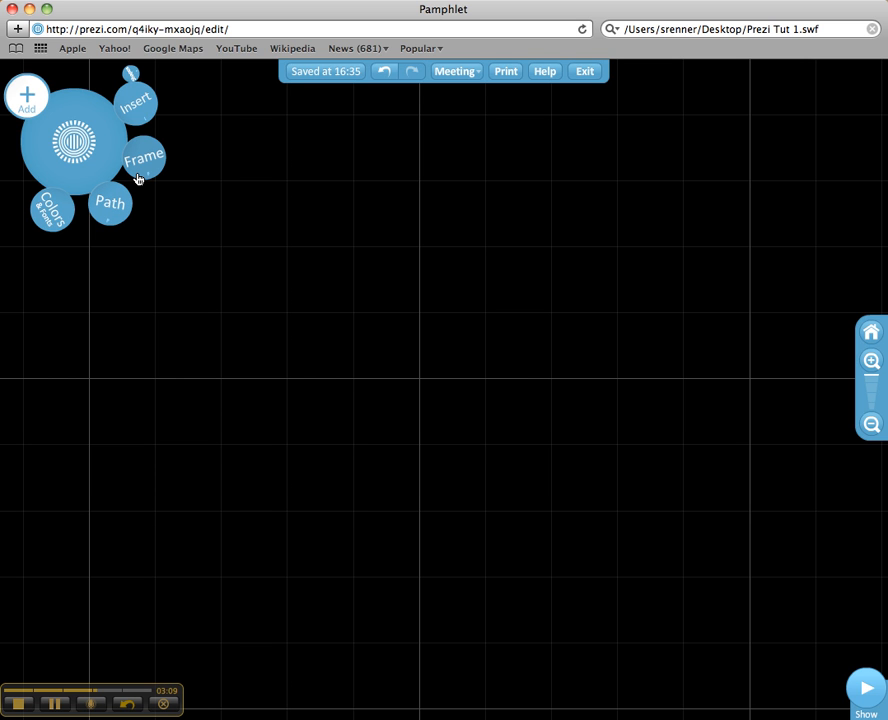
# Step: Draw a rectangle from Insert > Shapes across most of the canvas and centre it
pyautogui.click(136, 107)
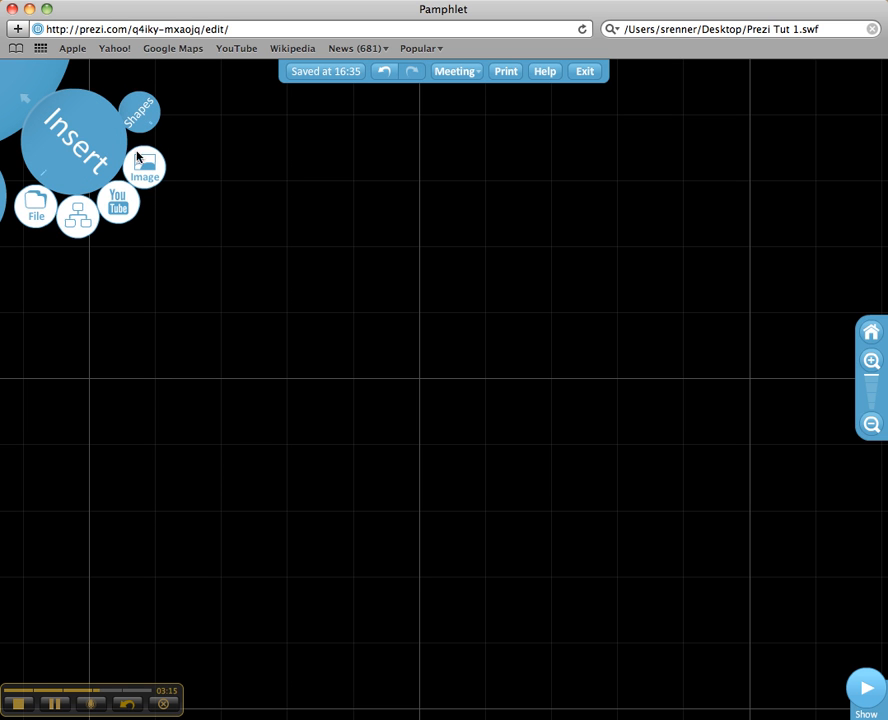
pyautogui.click(138, 113)
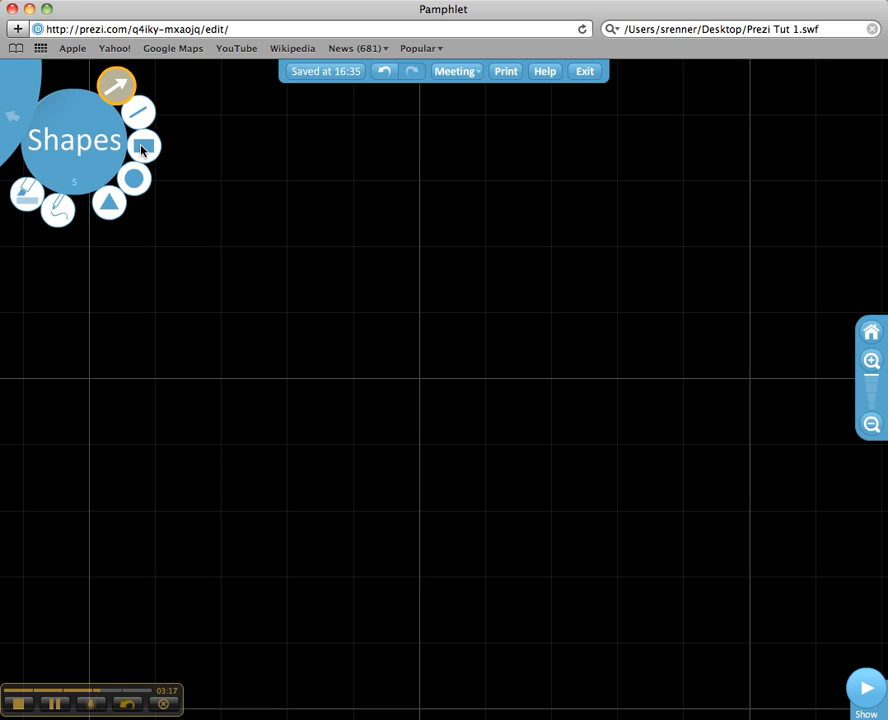
pyautogui.click(144, 146)
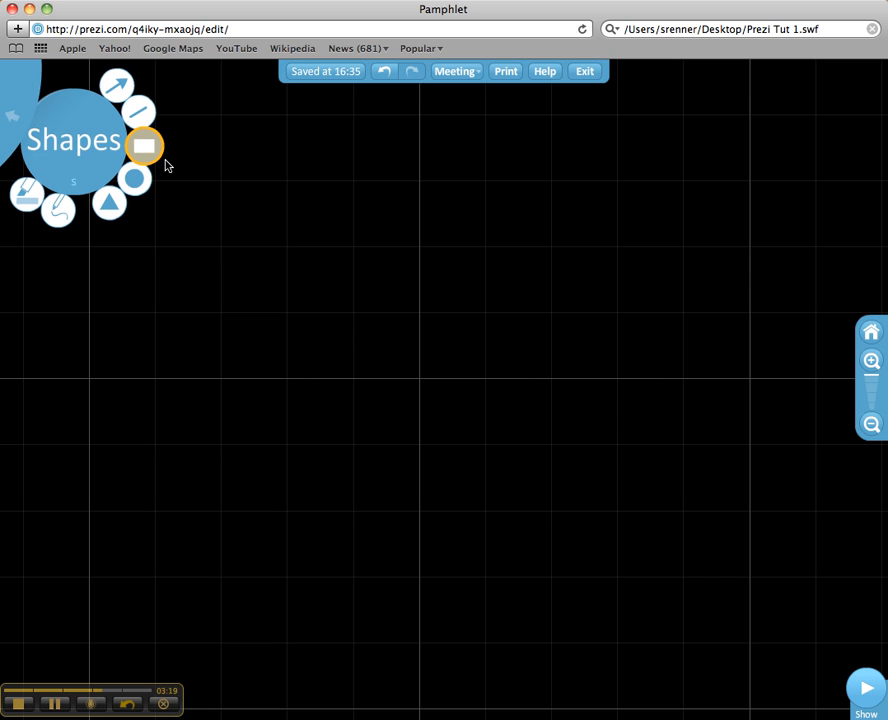
pyautogui.moveTo(168, 162); pyautogui.dragTo(886, 687)
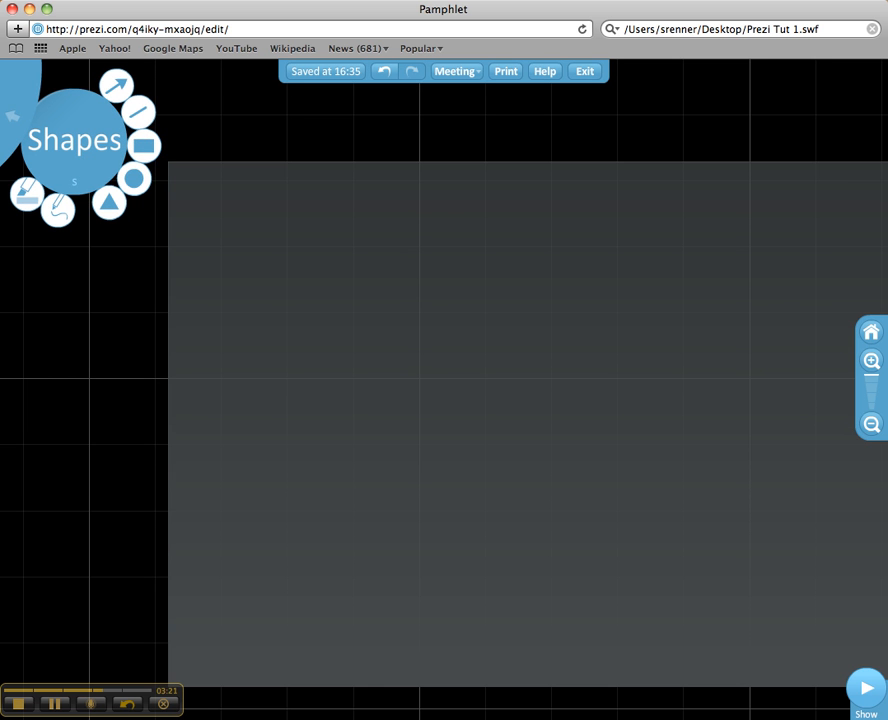
pyautogui.moveTo(636, 109); pyautogui.dragTo(560, 93)
# Step: Draw two vertical white lines from top to bottom across the rectangle
pyautogui.click(138, 112)
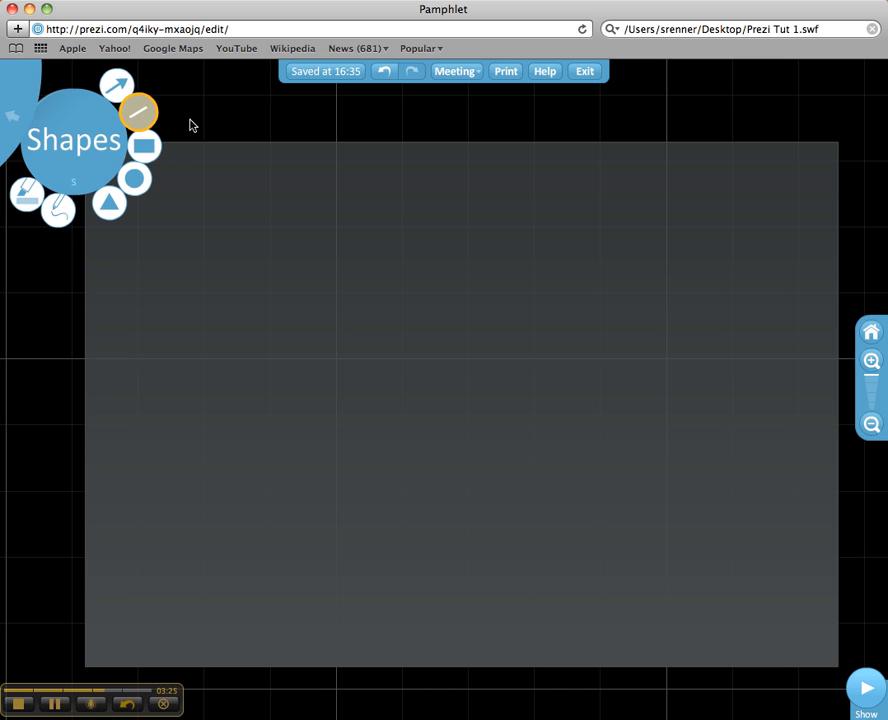
pyautogui.moveTo(312, 168); pyautogui.dragTo(314, 654)
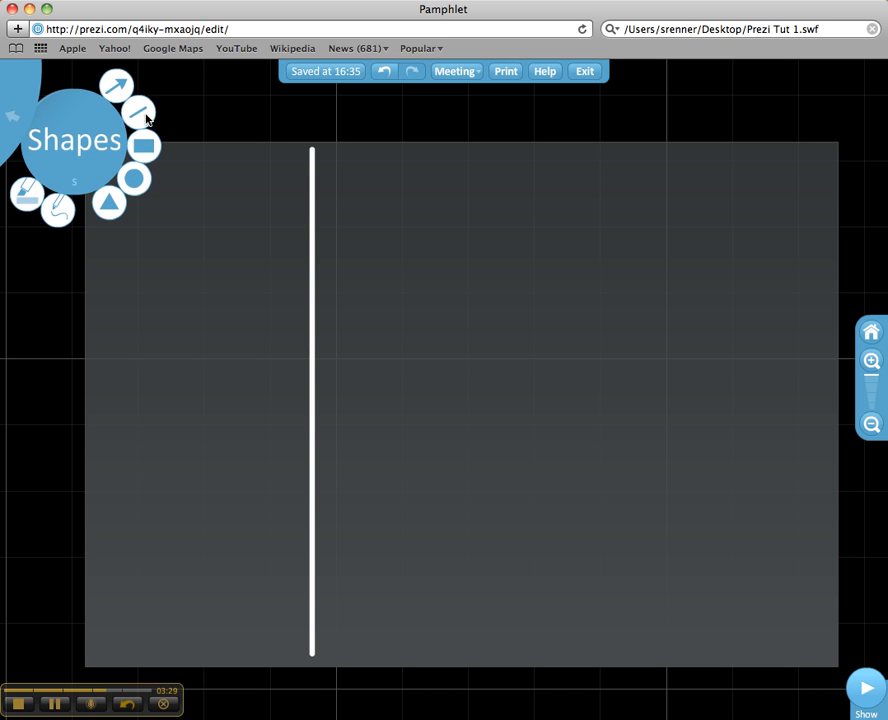
pyautogui.click(139, 112)
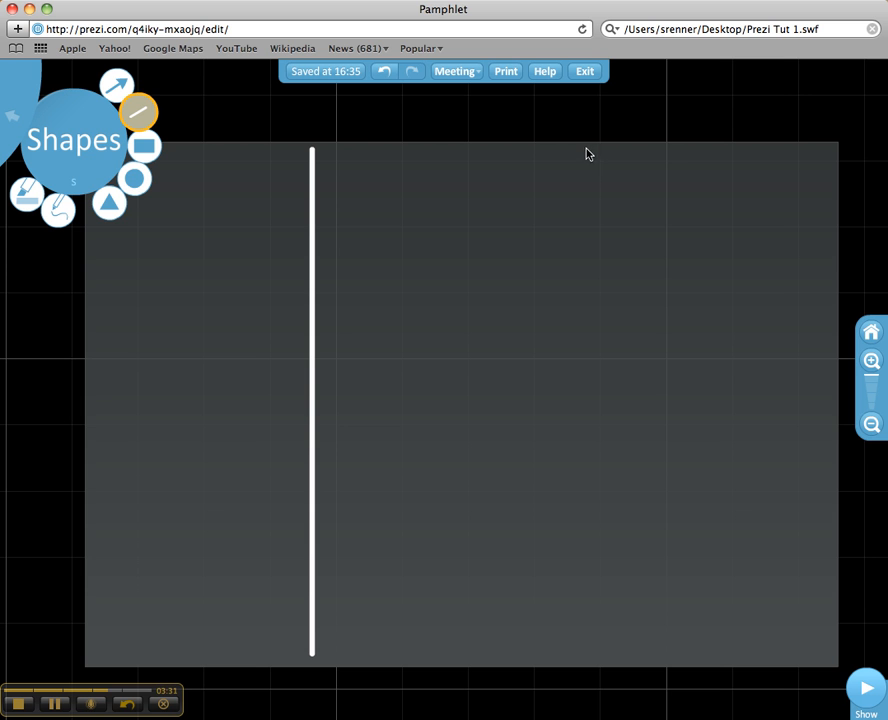
pyautogui.moveTo(587, 150); pyautogui.dragTo(588, 561)
pyautogui.moveTo(588, 636); pyautogui.dragTo(590, 646)
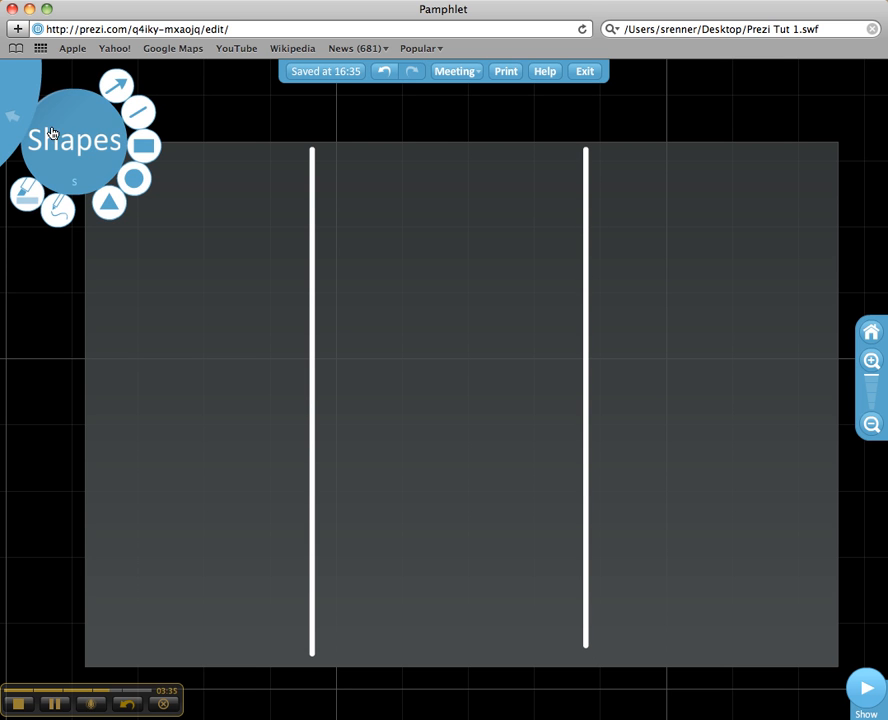
pyautogui.click(14, 113)
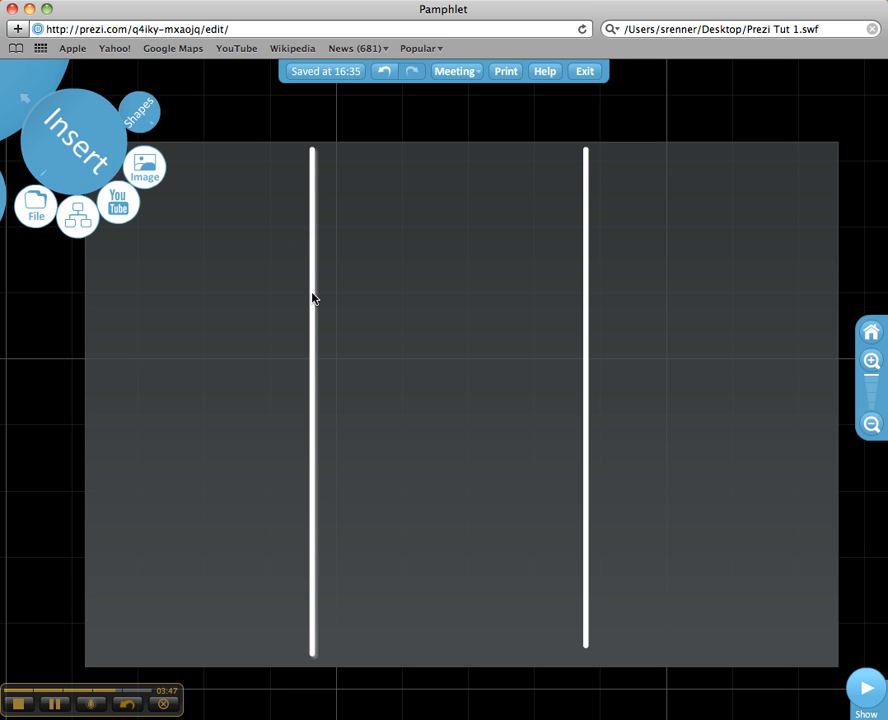
# Step: Nudge the left and right vertical lines to fine-tune their positions
pyautogui.moveTo(313, 297)
pyautogui.mouseDown()
pyautogui.moveTo(331, 292)
pyautogui.moveTo(316, 292)
pyautogui.mouseUp()
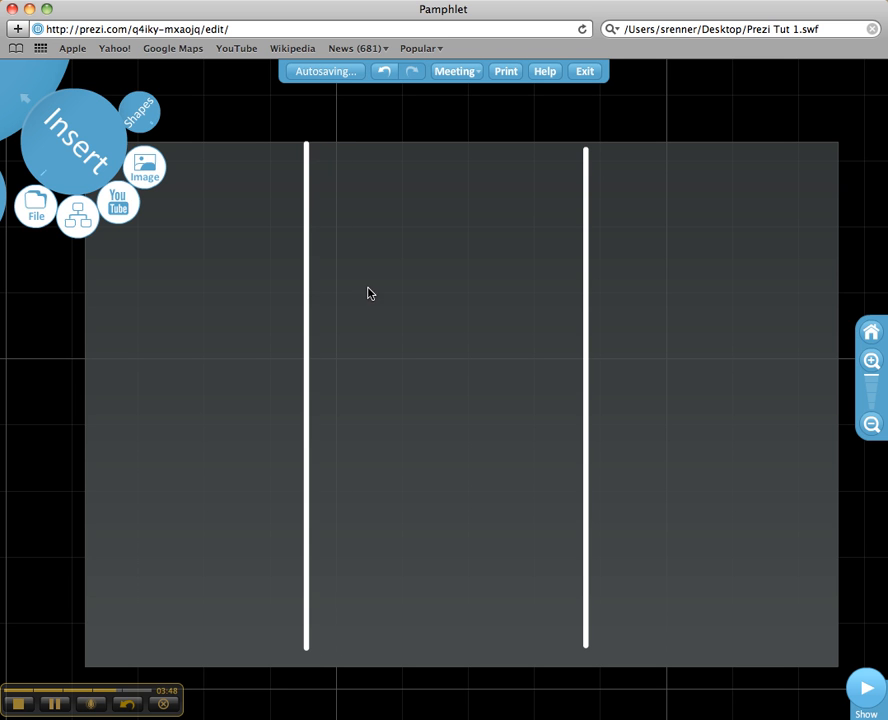
pyautogui.click(588, 289)
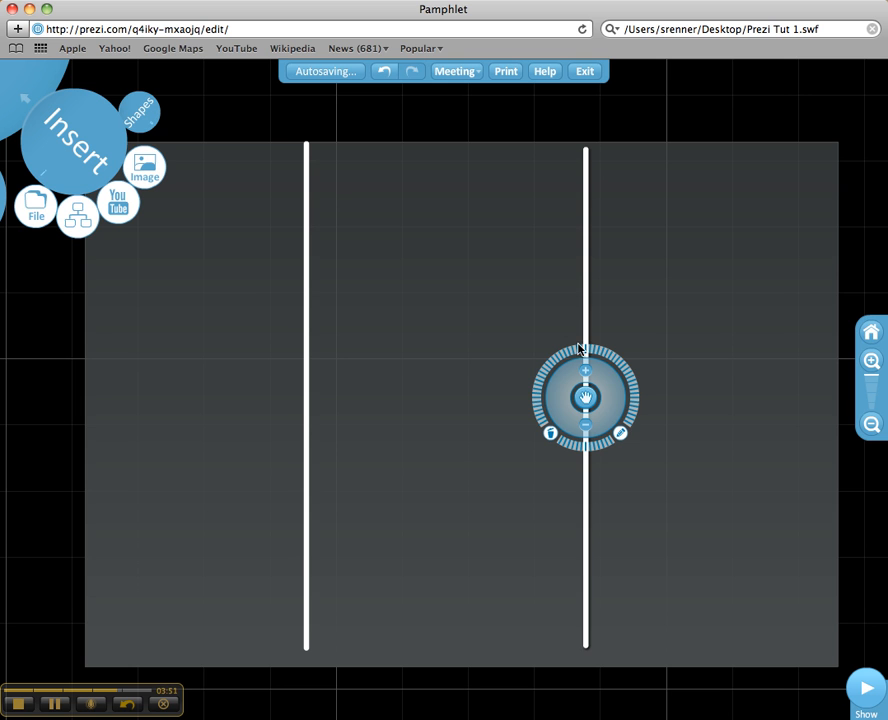
pyautogui.moveTo(586, 402)
pyautogui.mouseDown()
pyautogui.moveTo(594, 402)
pyautogui.moveTo(573, 402)
pyautogui.moveTo(591, 402)
pyautogui.mouseUp()
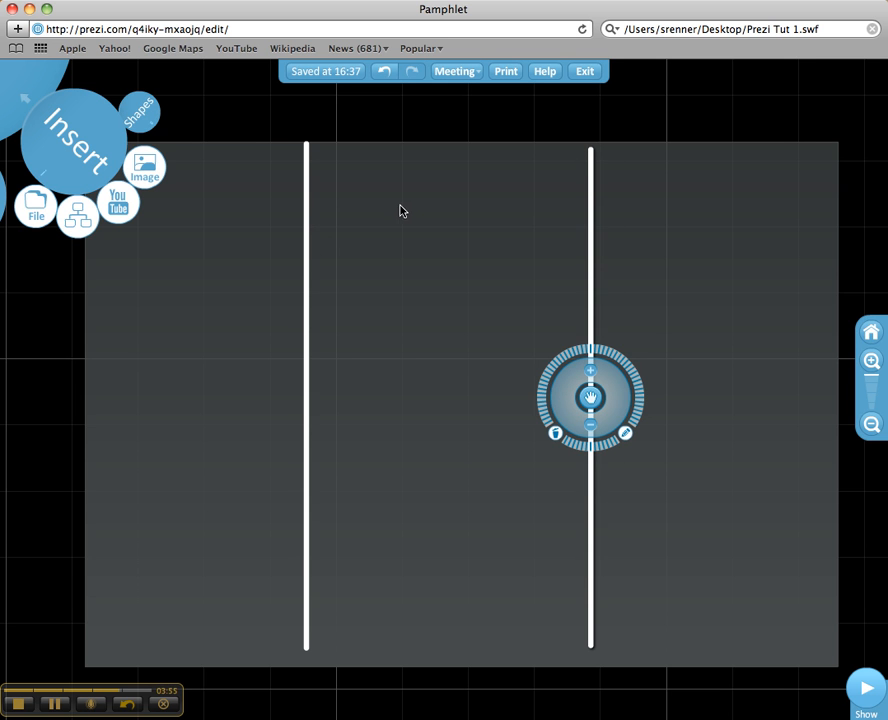
# Step: Add a 'Text' title in the bold style near the top of the middle panel
pyautogui.doubleClick(434, 186)
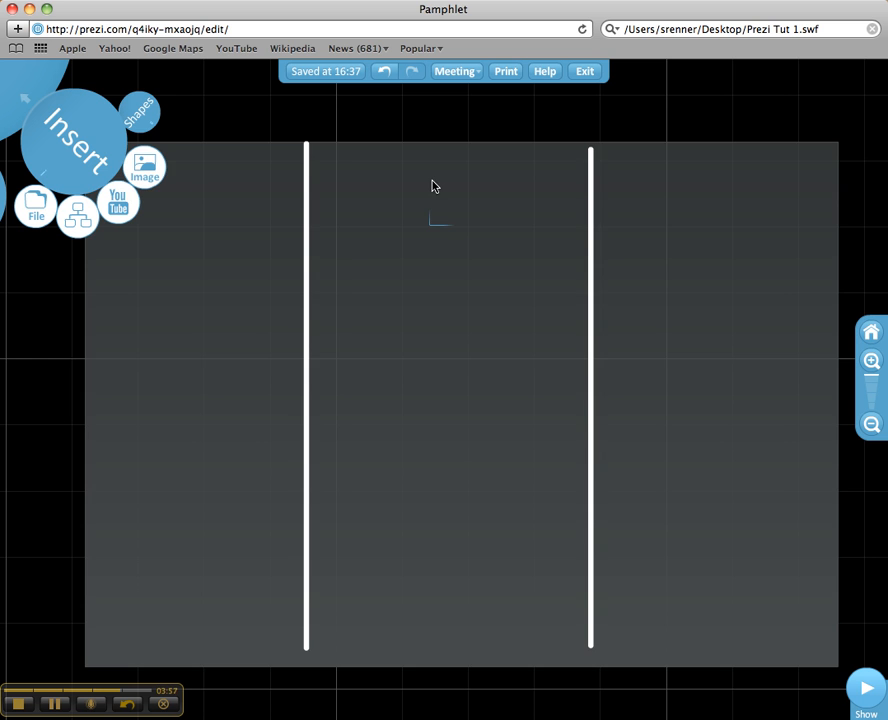
pyautogui.write('Text')
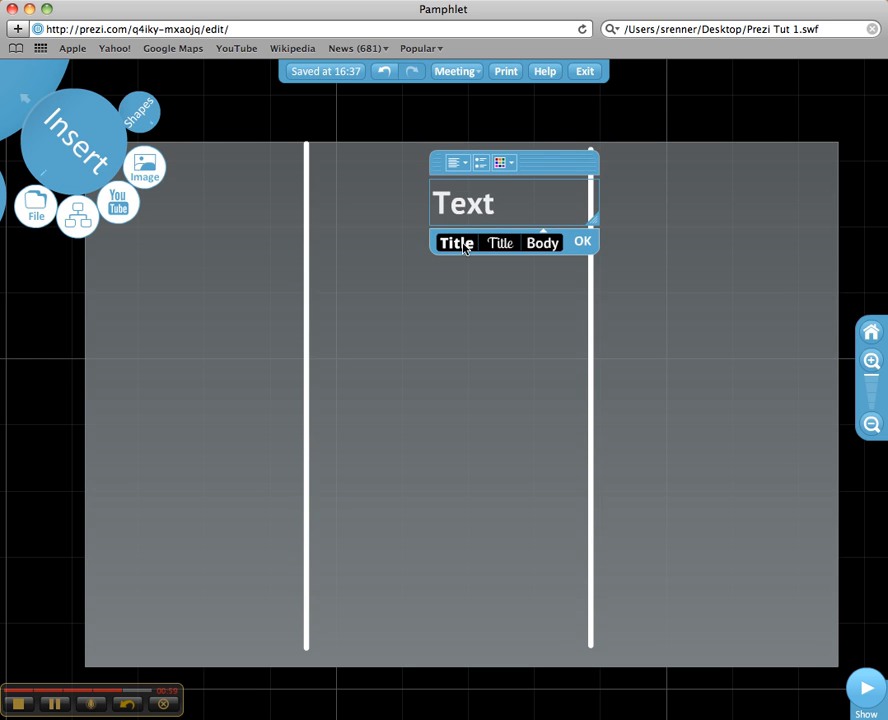
pyautogui.click(463, 247)
pyautogui.click(496, 248)
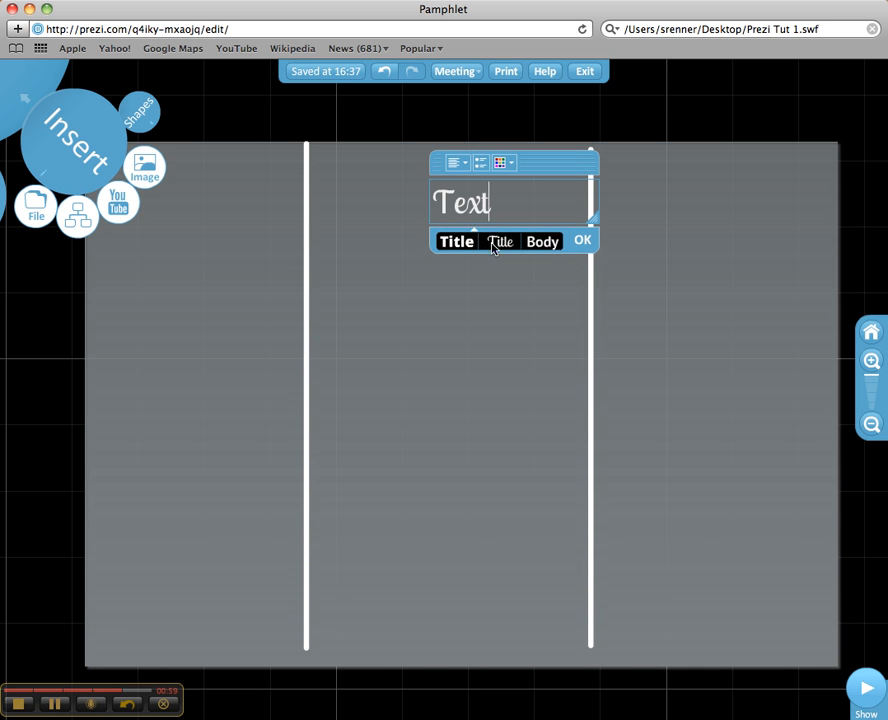
pyautogui.click(553, 248)
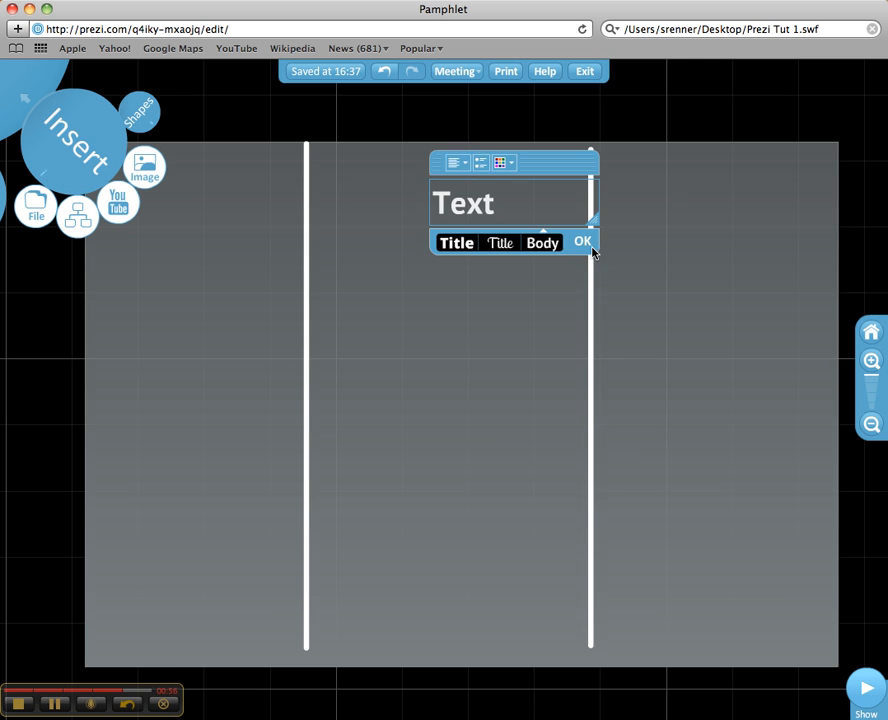
pyautogui.click(589, 247)
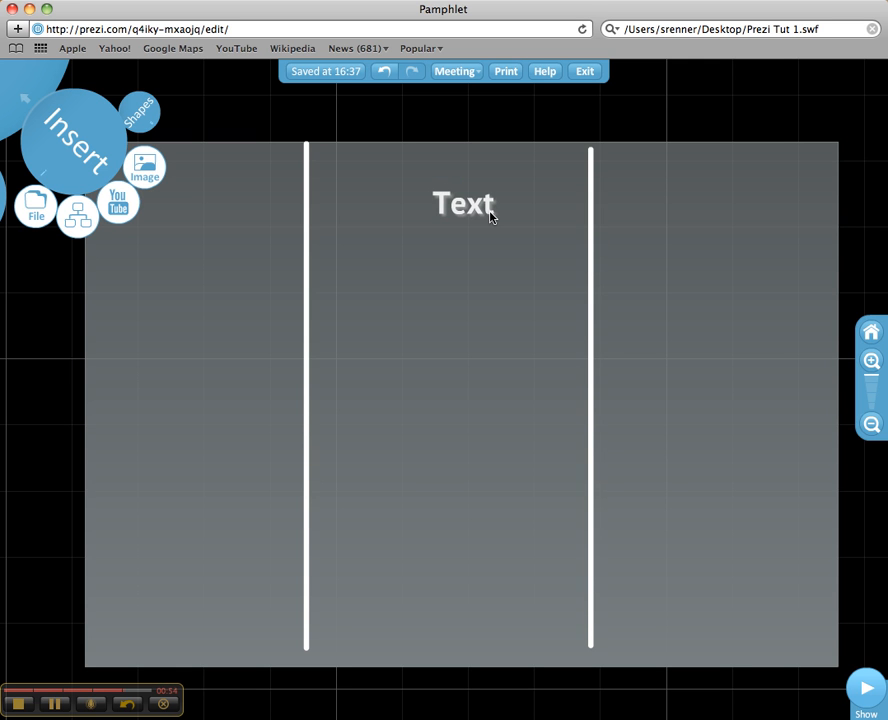
# Step: Reposition the Text title, enlarge it about threefold, and save the prezi
pyautogui.click(490, 215)
pyautogui.moveTo(476, 208); pyautogui.dragTo(499, 226)
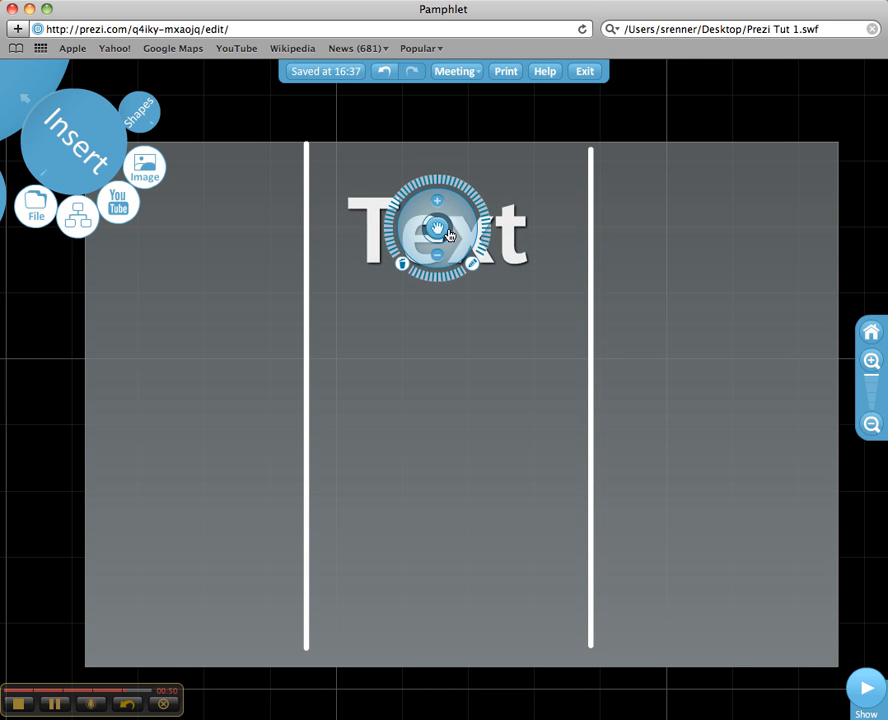
pyautogui.moveTo(434, 230); pyautogui.dragTo(442, 205)
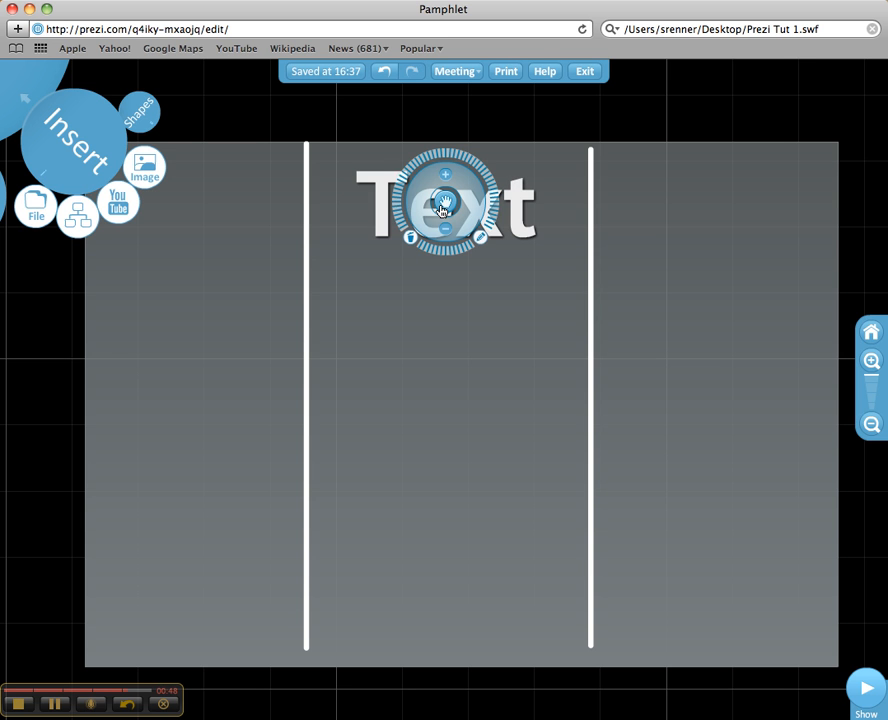
pyautogui.click(492, 118)
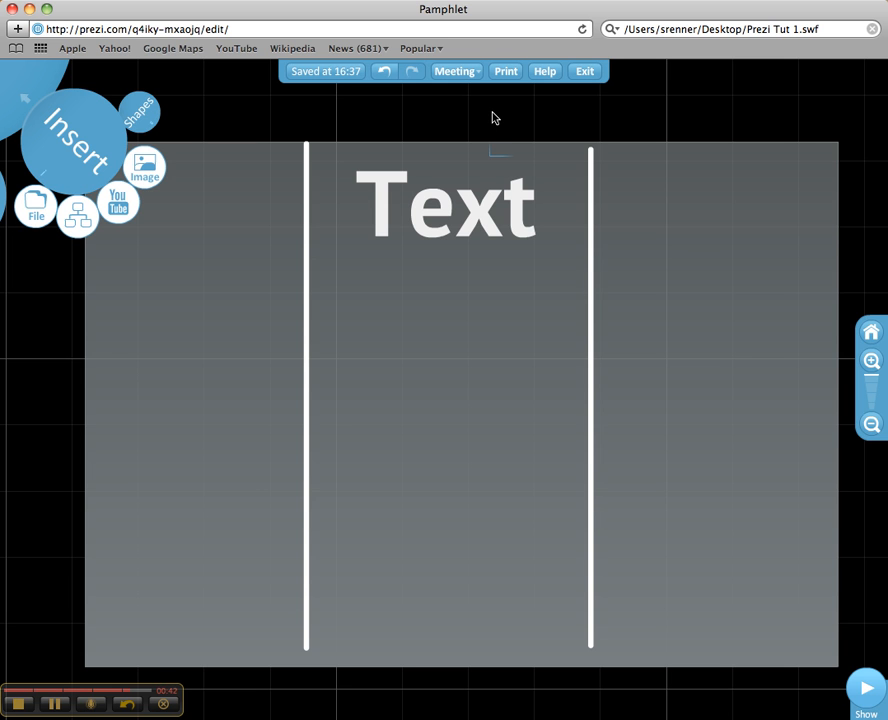
pyautogui.click(338, 73)
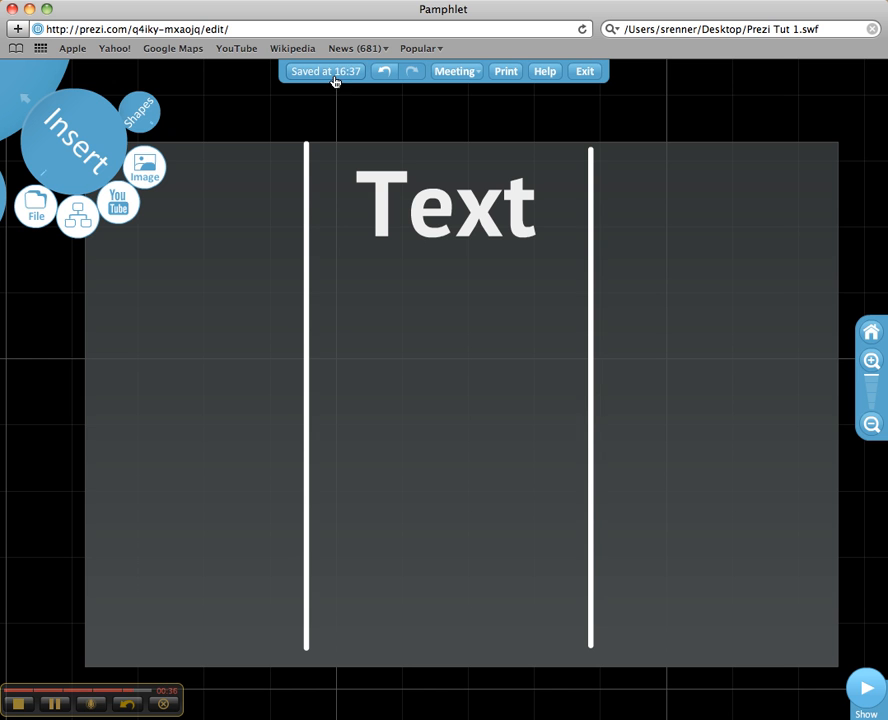
# Step: Exit the editor and open the Share this prezi dialog to edit the Pamphlet together
pyautogui.click(584, 72)
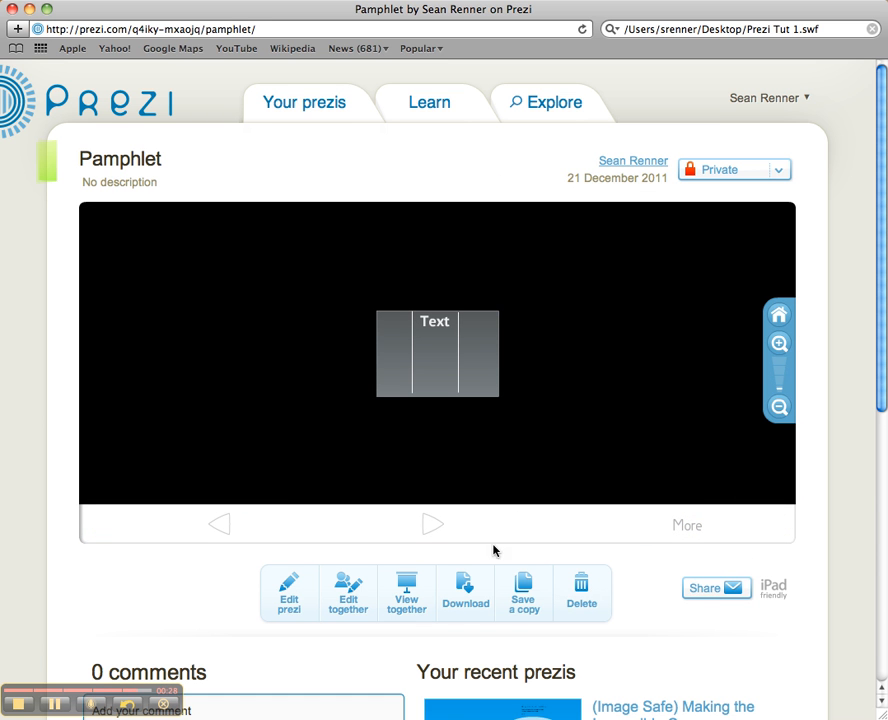
pyautogui.click(347, 594)
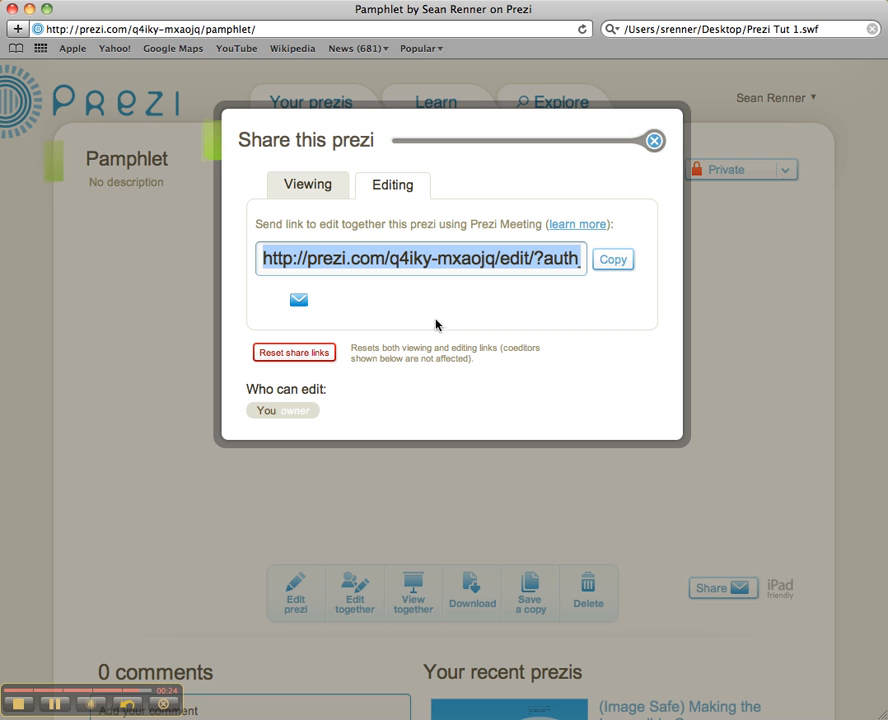
pyautogui.click(299, 267)
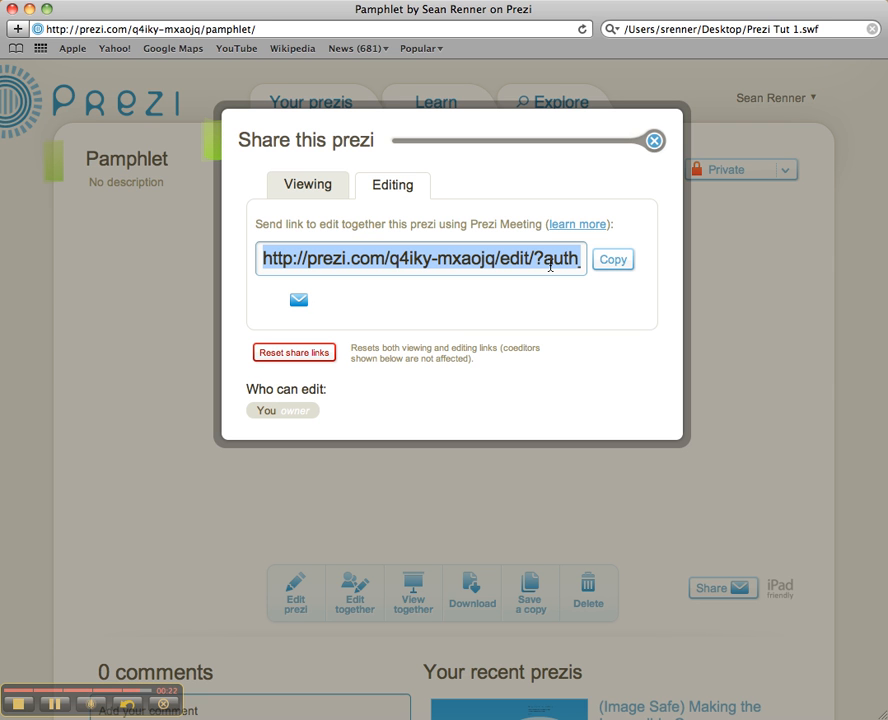